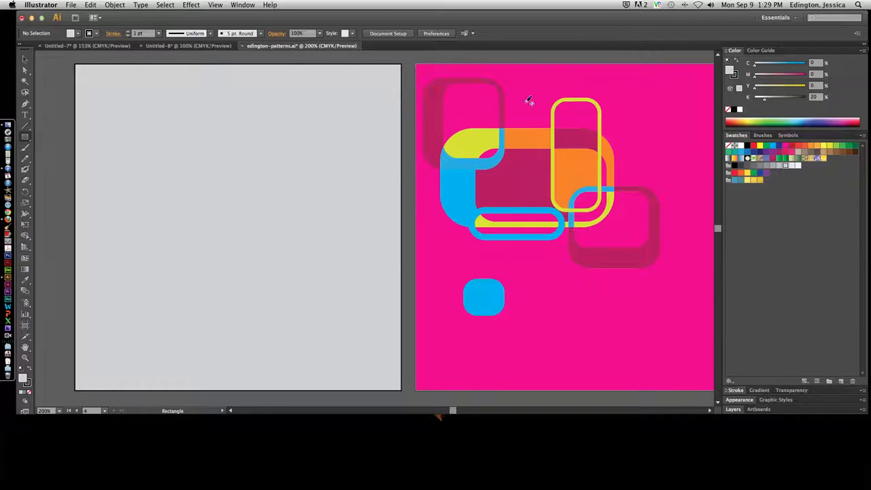
left_click(244, 6)
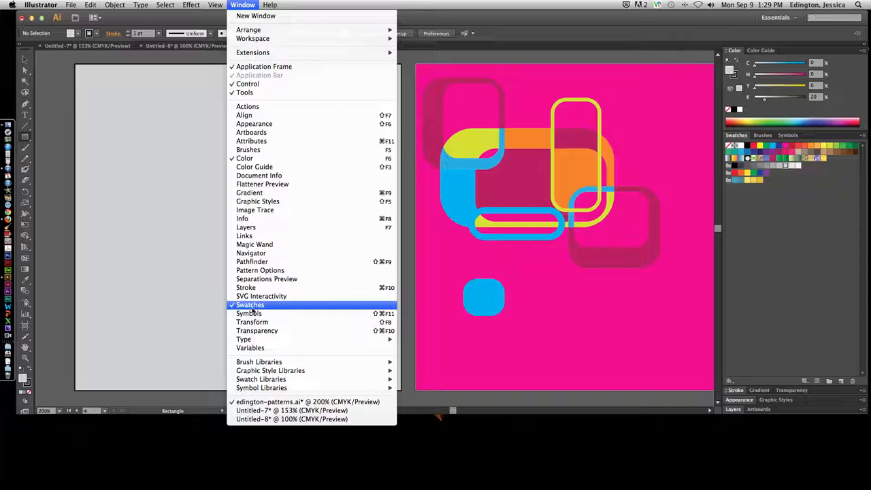
left_click(822, 112)
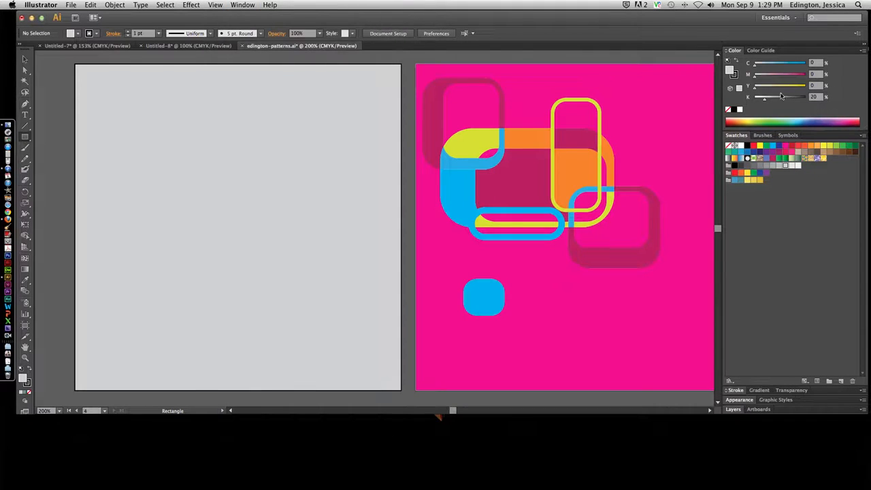
left_click(727, 53)
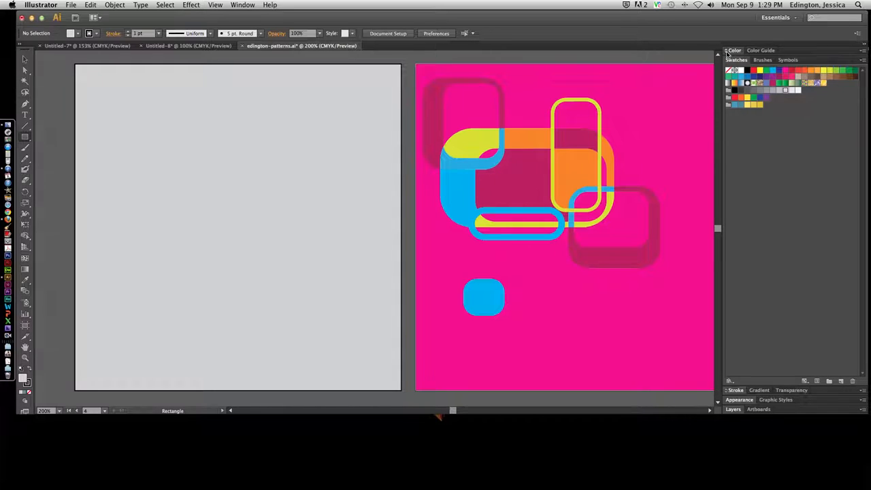
left_click(727, 54)
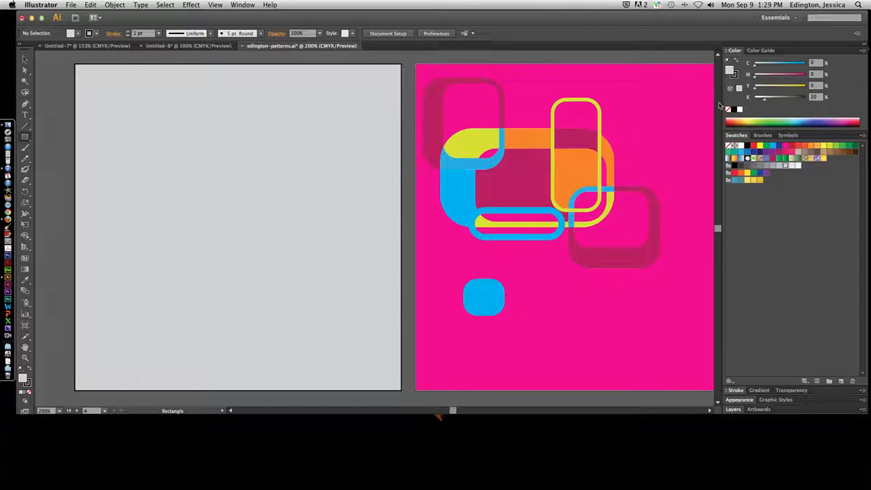
left_click(735, 135)
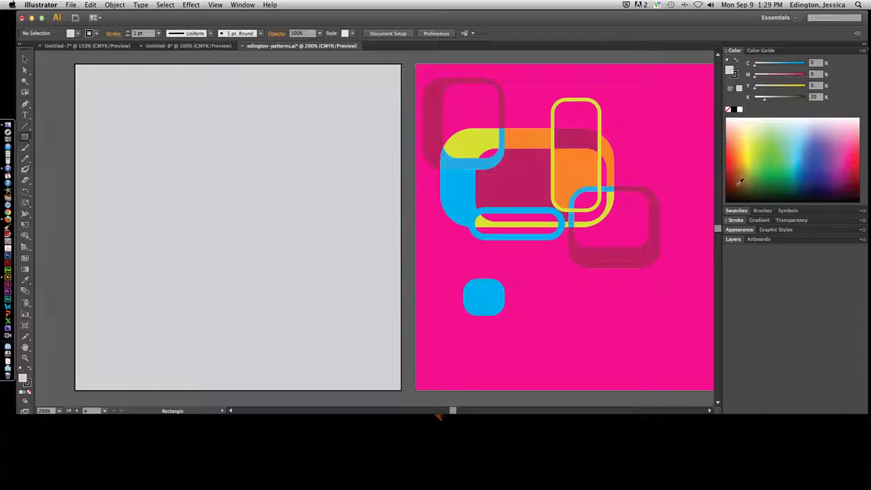
left_click(742, 209)
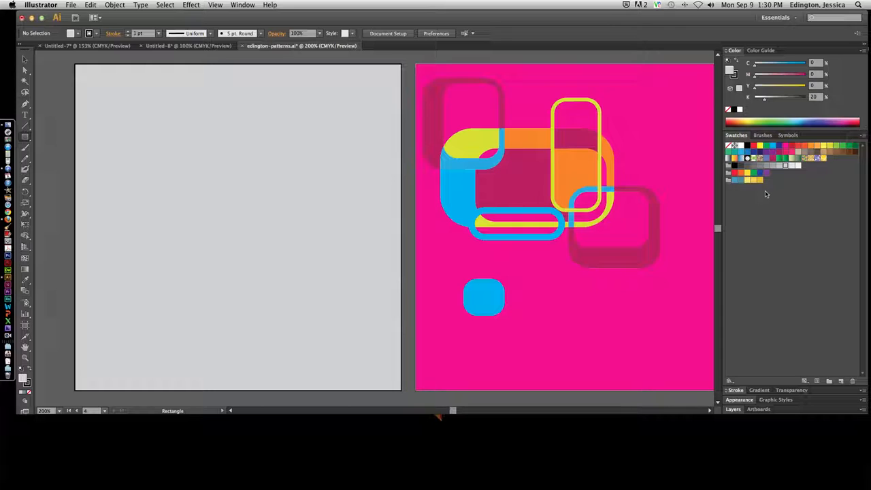
Step: Display the swatches in Medium Thumbnail View
left_click(862, 136)
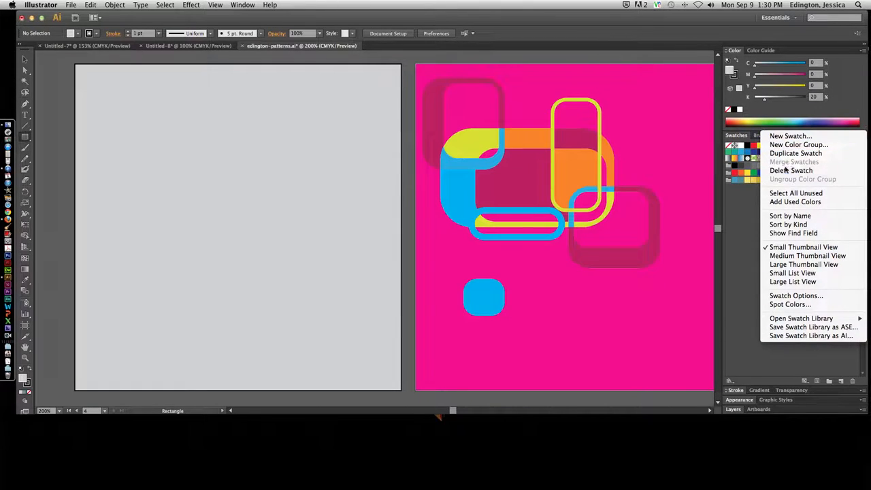
left_click(776, 256)
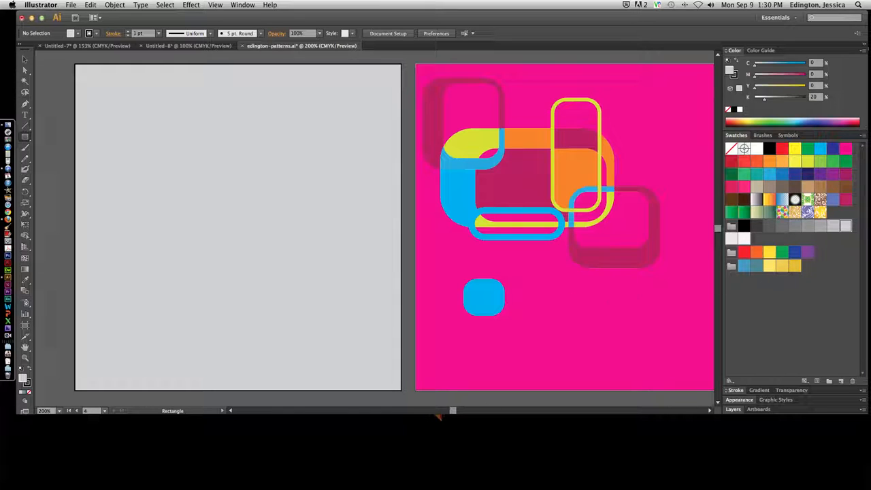
Step: Reset the colors to the default white fill and black stroke, with the fill as the active attribute
left_click(21, 371)
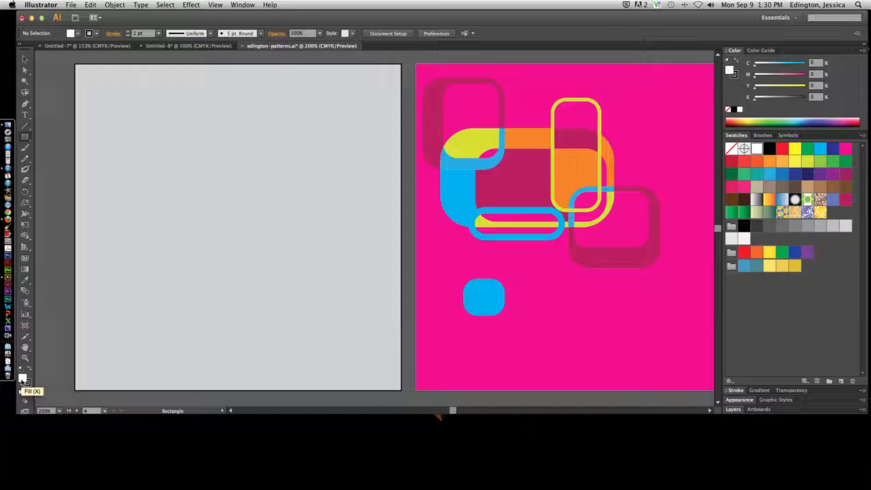
left_click(28, 382)
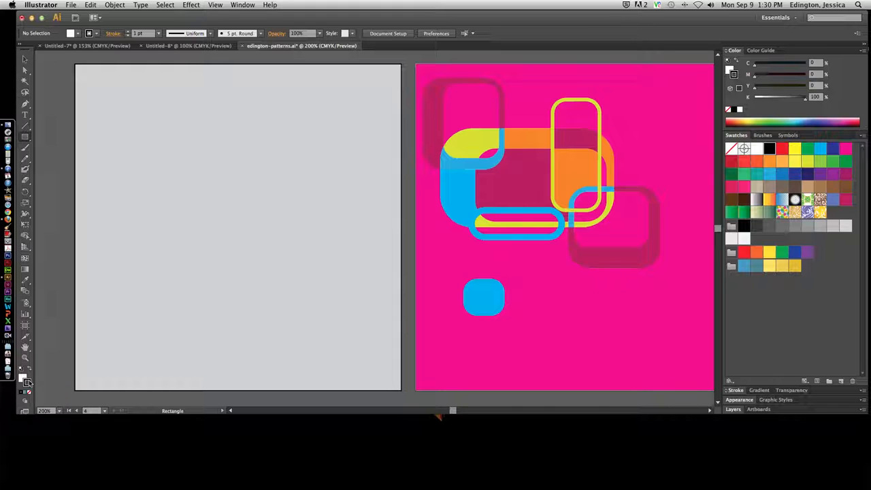
left_click(23, 380)
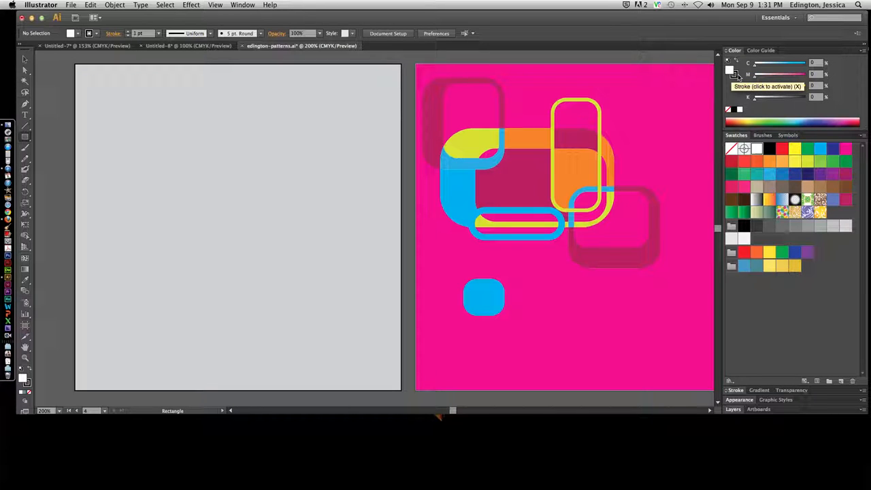
Step: Draw a circle about 1.42 in wide on Layer 1, near the upper-left corner of the gray artboard, and deselect it
left_click_drag(27, 139, 64, 159)
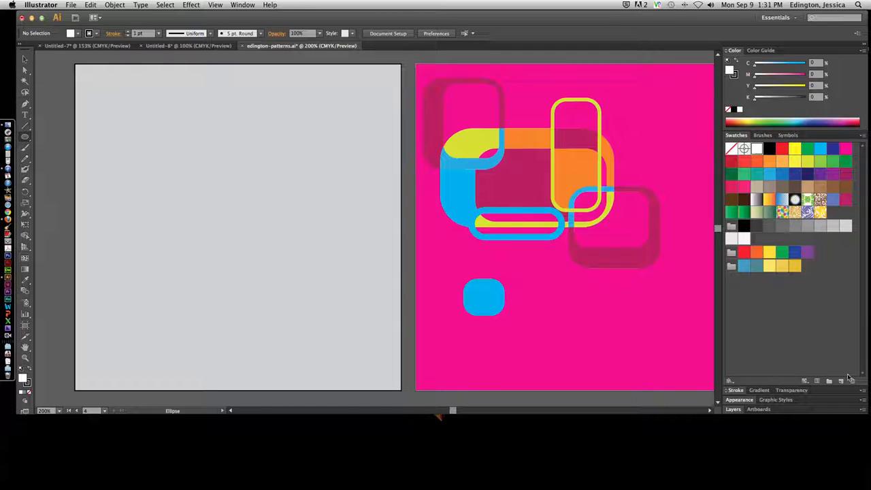
left_click(734, 410)
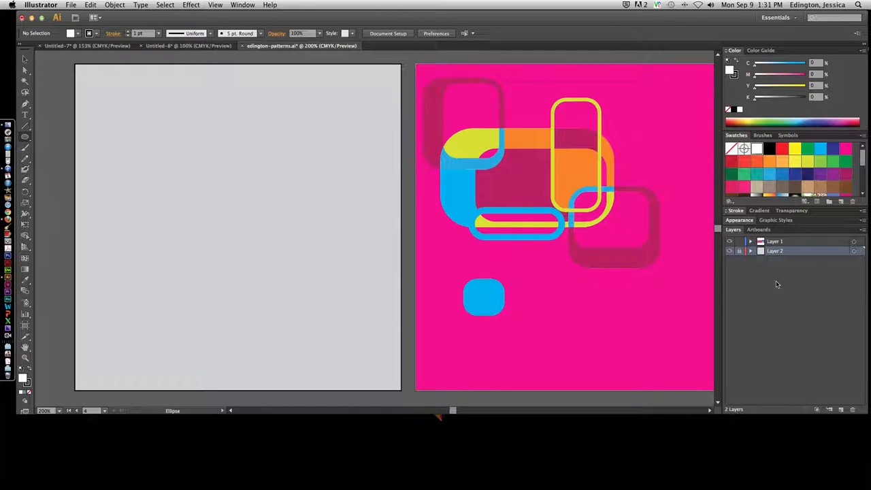
left_click(779, 242)
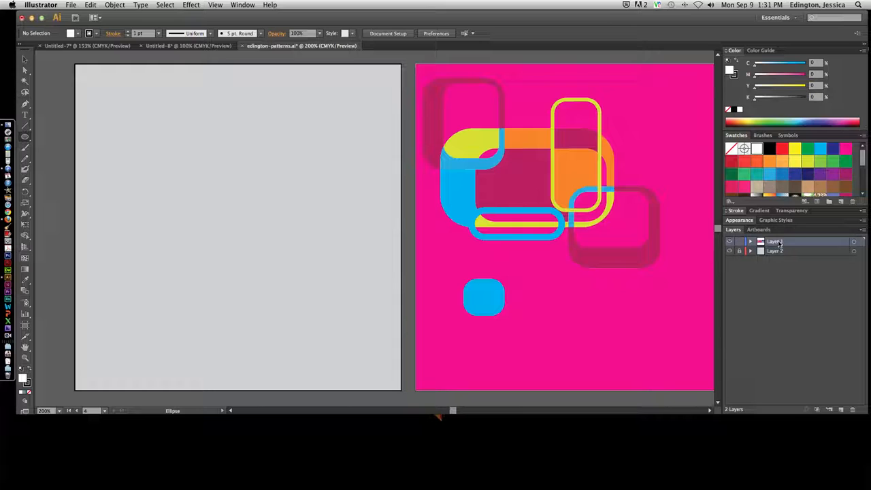
left_click(732, 230)
left_click_drag(93, 91, 181, 177)
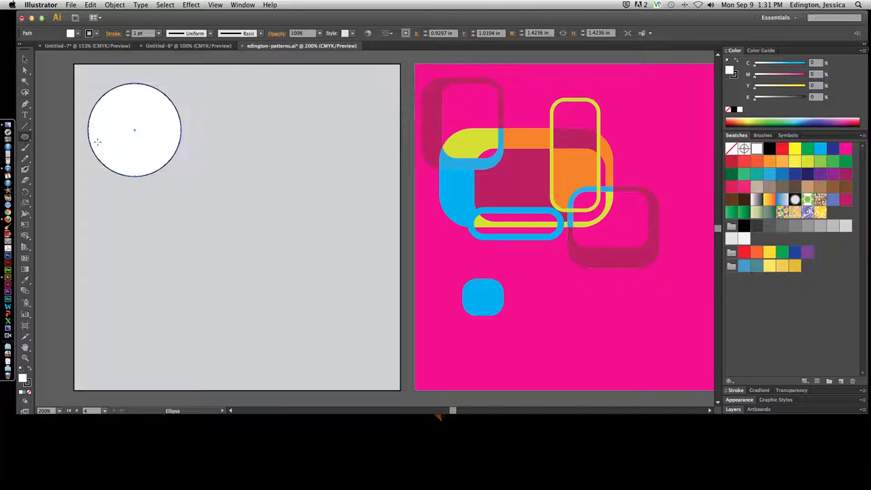
left_click(25, 59)
left_click(251, 125)
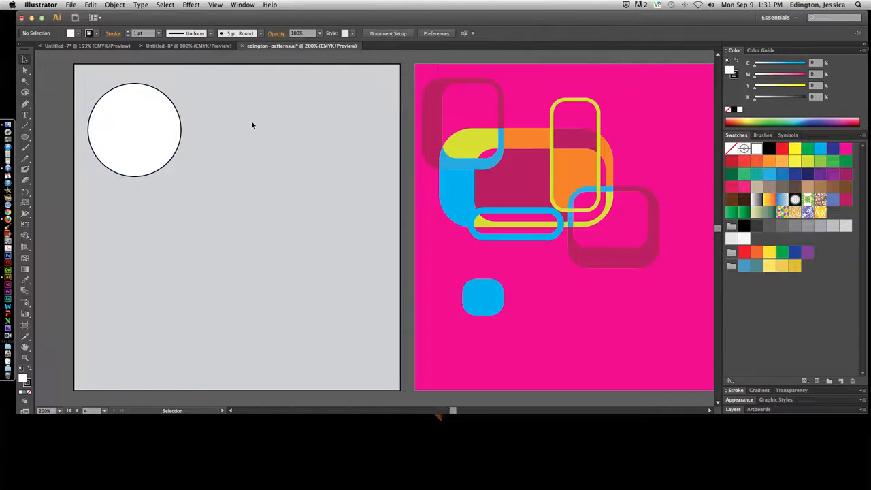
Step: Move the white circle closer to the gray artboard's upper-left corner and leave it deselected
left_click_drag(186, 140, 134, 132)
left_click(248, 205)
left_click(268, 213)
left_click(215, 154)
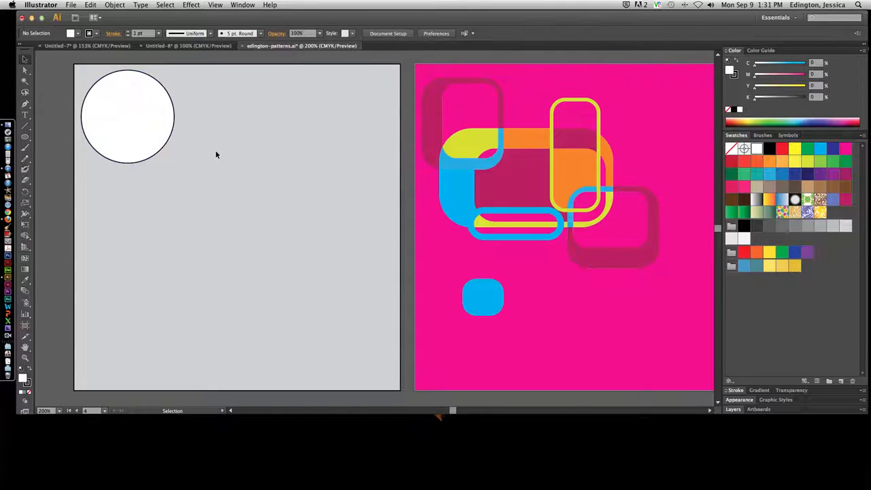
left_click(140, 131)
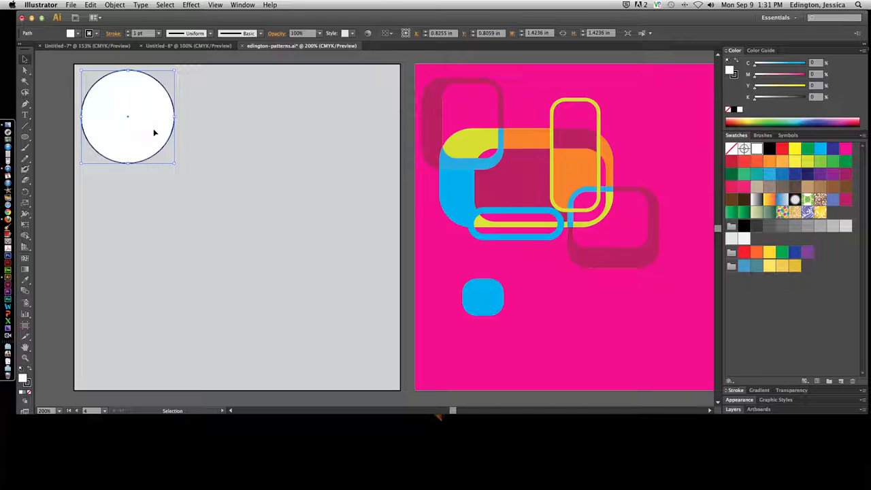
left_click(207, 131)
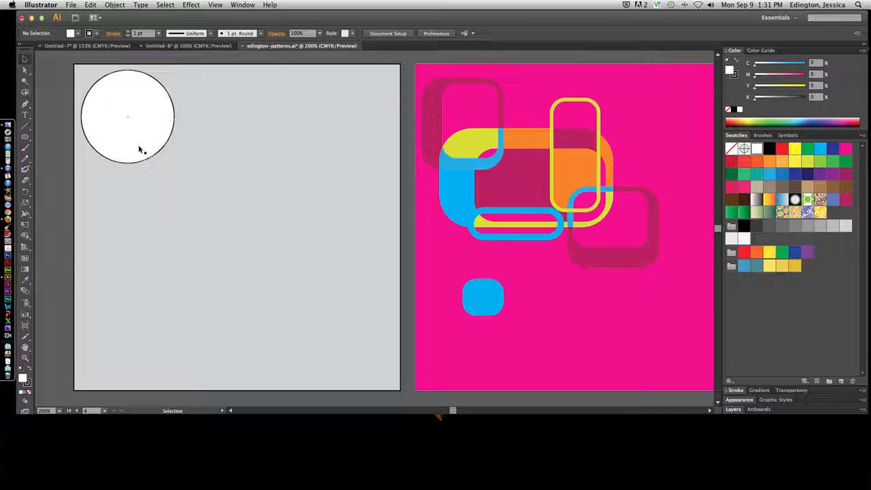
Step: Try a yellow fill on the white circle and undo the color change
left_click(107, 108)
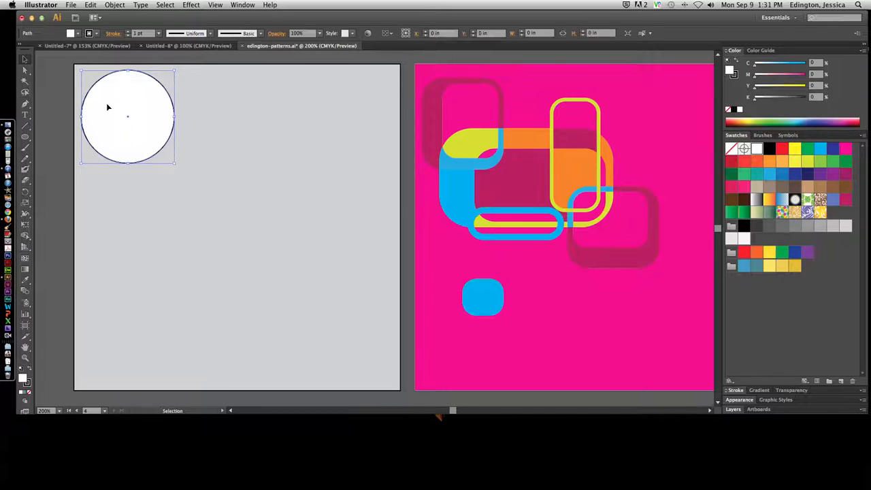
left_click(78, 33)
left_click(54, 49)
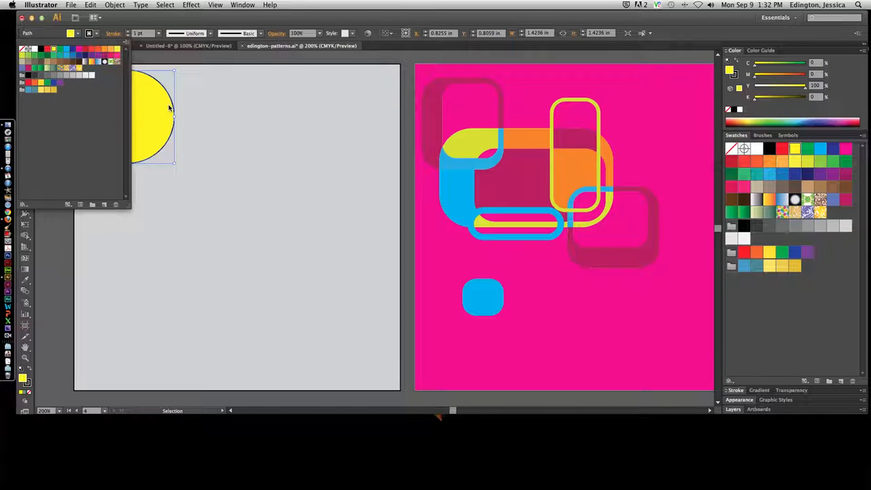
left_click(200, 109)
key("super+z")
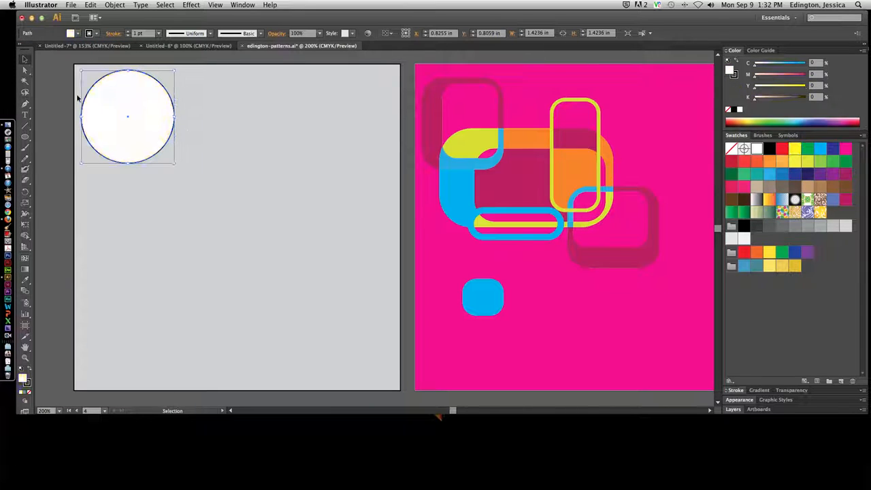
left_click(64, 65)
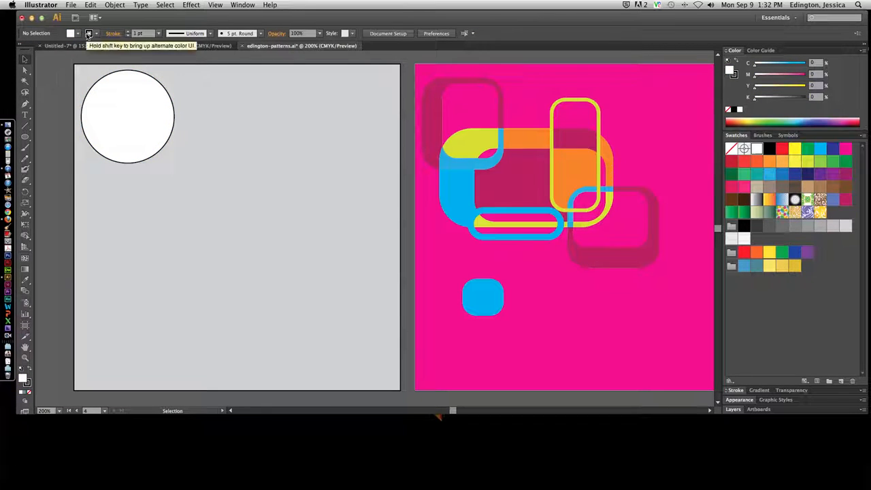
Step: With no object selected, set the fill to CMYK Magenta and the stroke to green
left_click(79, 33)
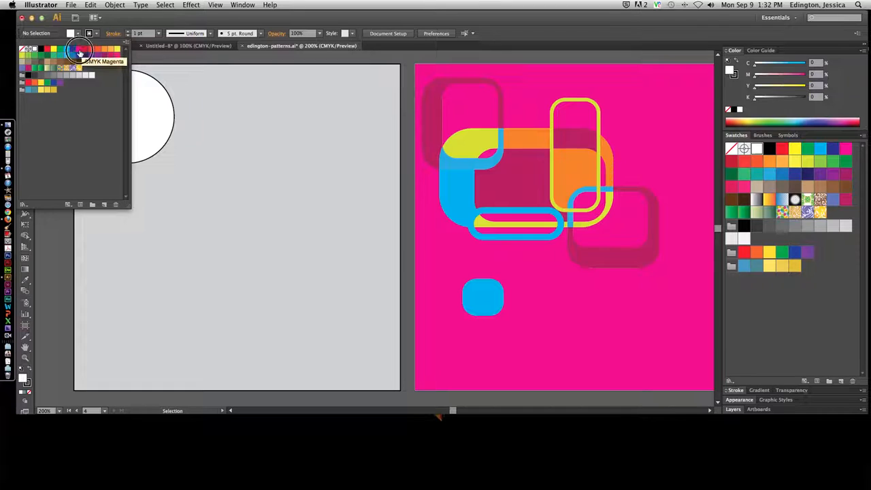
left_click(79, 49)
left_click(98, 34)
left_click(98, 34)
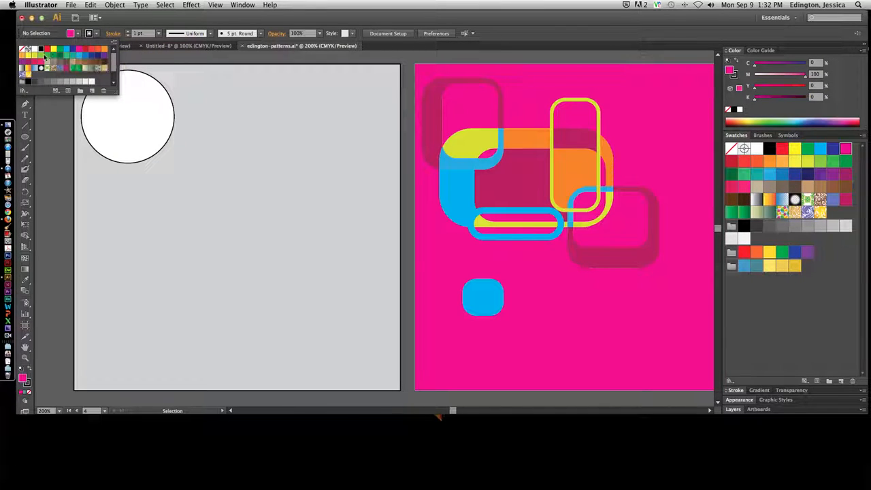
left_click(48, 55)
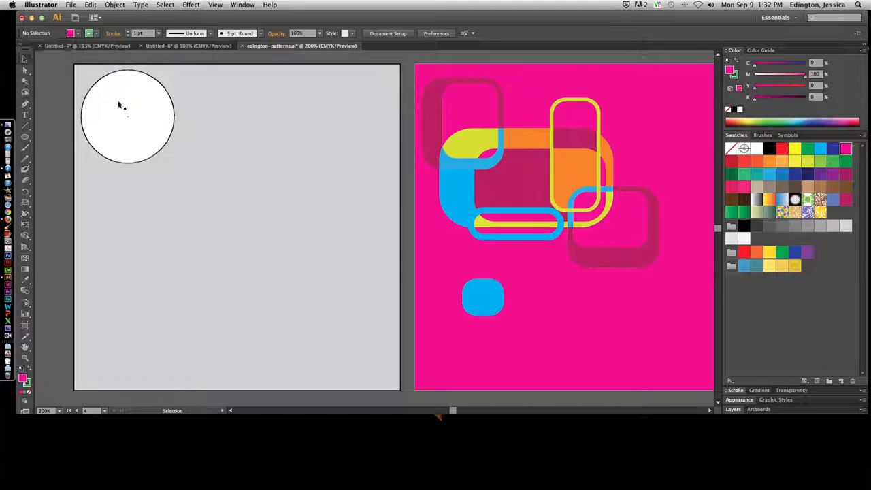
Step: Draw a second circle about 1.39 in wide to the right of the white circle and deselect it
key("l")
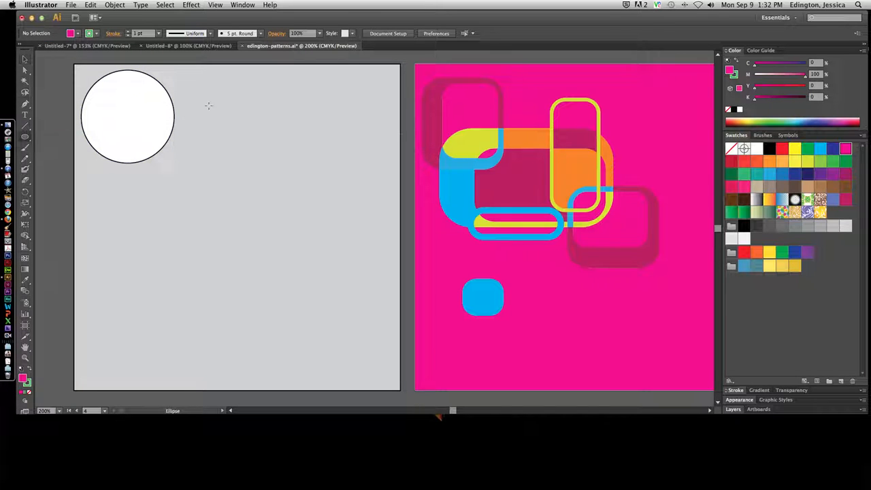
left_click_drag(211, 81, 273, 163)
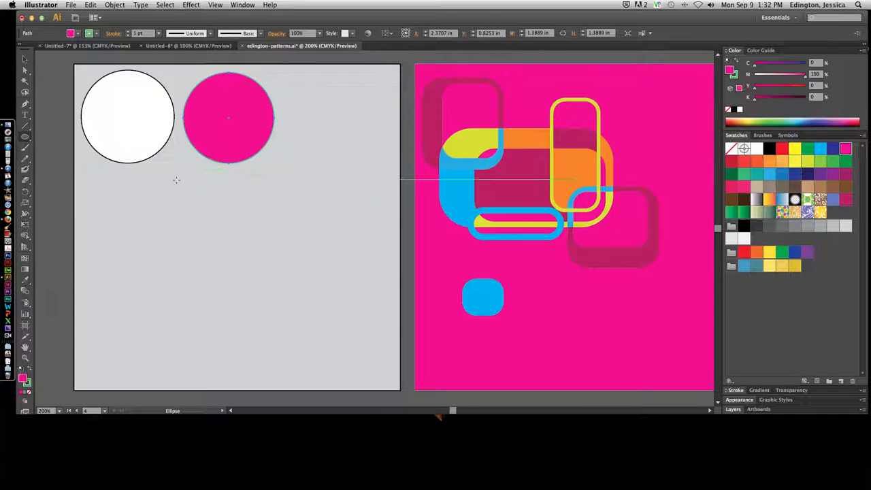
left_click(24, 58)
left_click(76, 86)
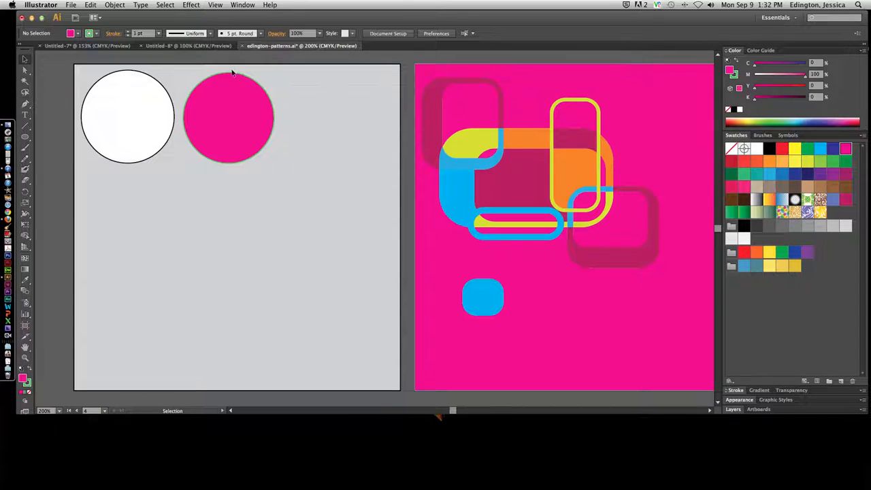
Step: Increase the magenta circle's stroke weight to 7 pt
left_click(250, 121)
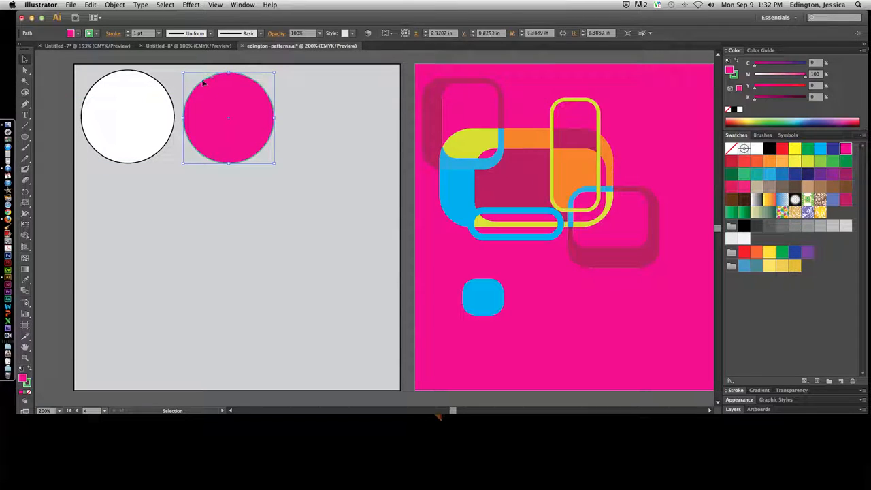
left_click(128, 32)
left_click(127, 32)
left_click(127, 32)
left_click(127, 32)
left_click(127, 32)
left_click(127, 32)
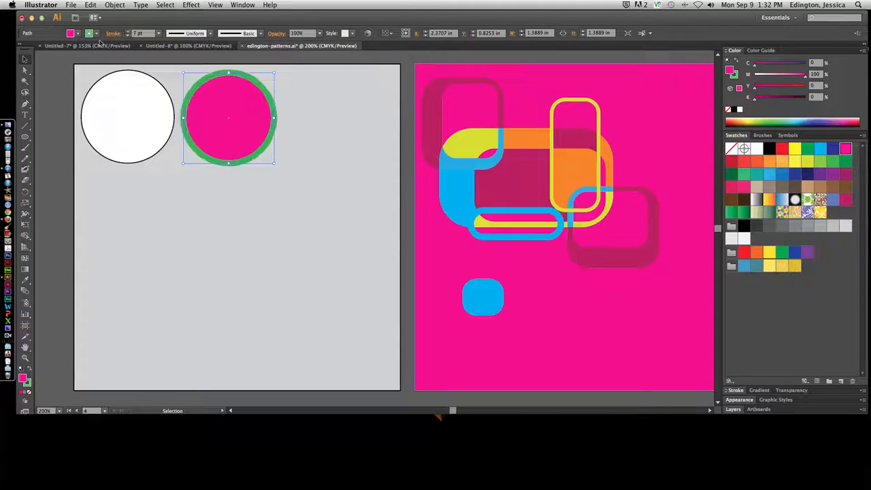
Step: Change the magenta circle's stroke color to yellow and deselect the circle
left_click(96, 34)
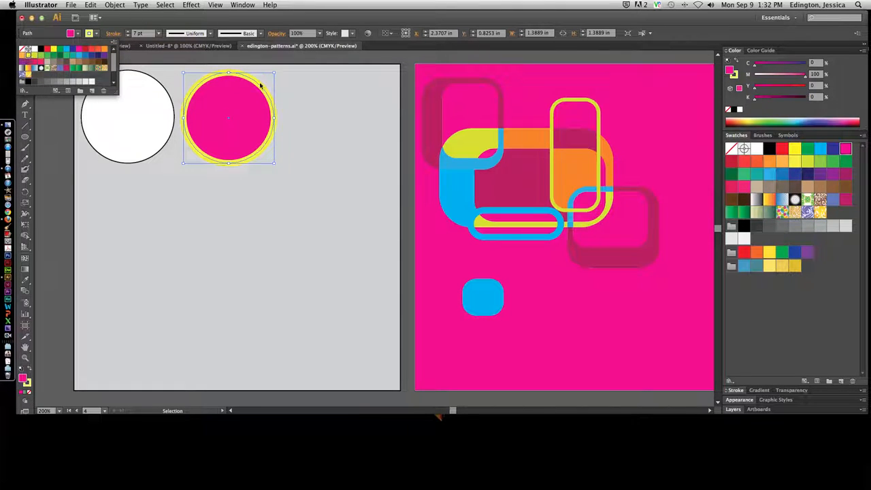
key("Escape")
left_click(310, 121)
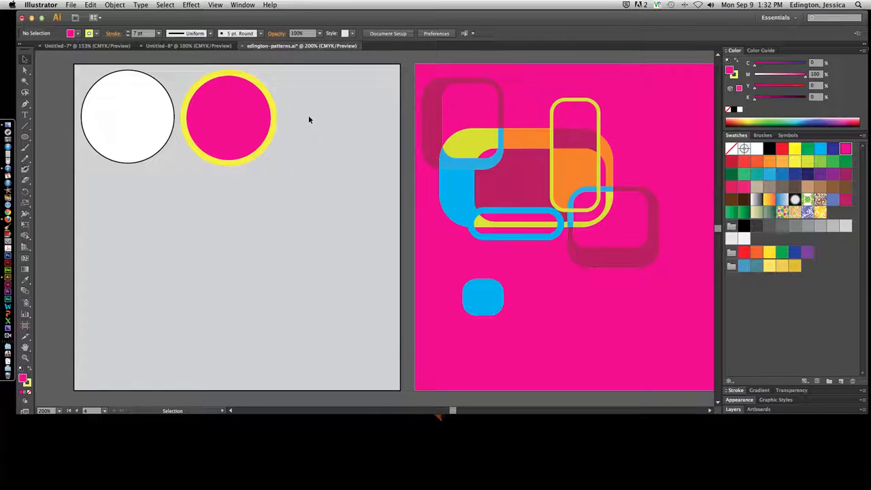
Step: Change the magenta circle's fill to the lighter pink F460BF in the Color Picker and deselect the circle
left_click(243, 115)
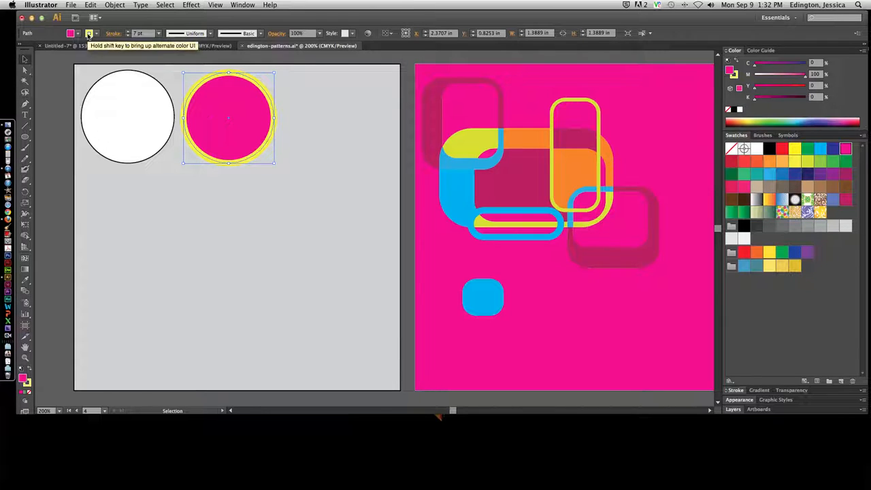
double_click(731, 72)
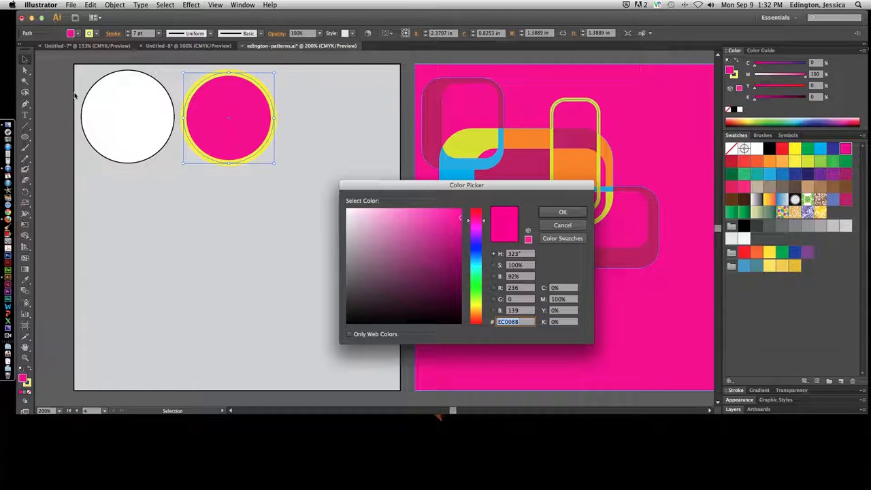
left_click(443, 216)
left_click_drag(443, 215, 416, 213)
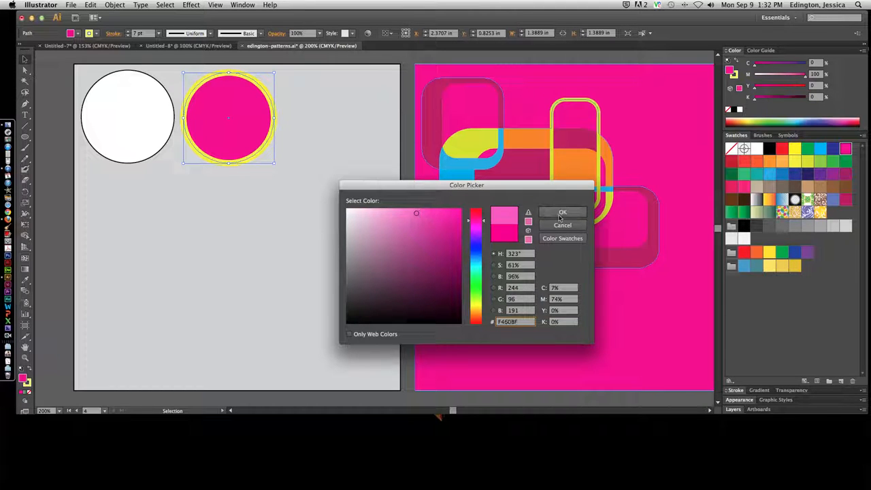
left_click(562, 213)
left_click(326, 201)
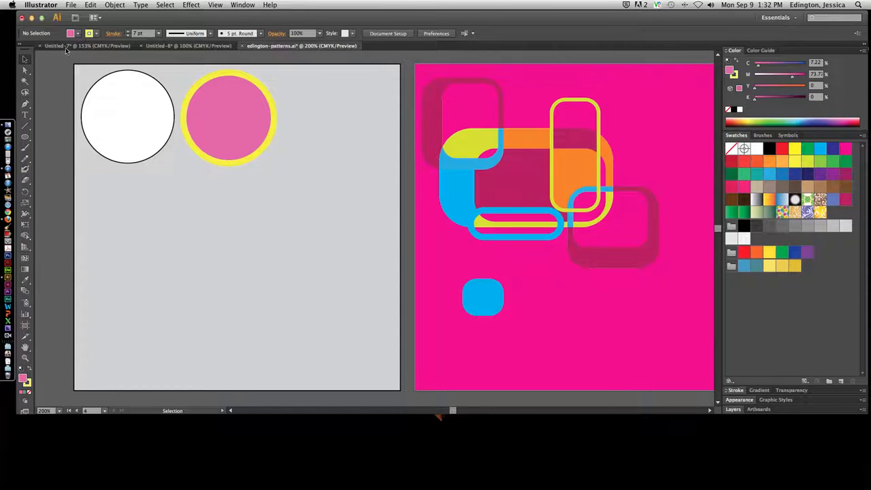
Step: Set the fill of the pink circle with the yellow outline to None
left_click(77, 33)
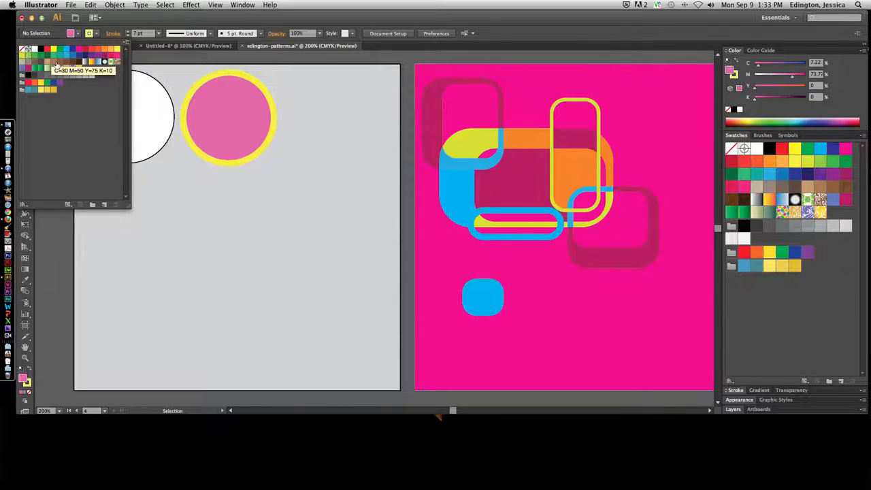
left_click(78, 34)
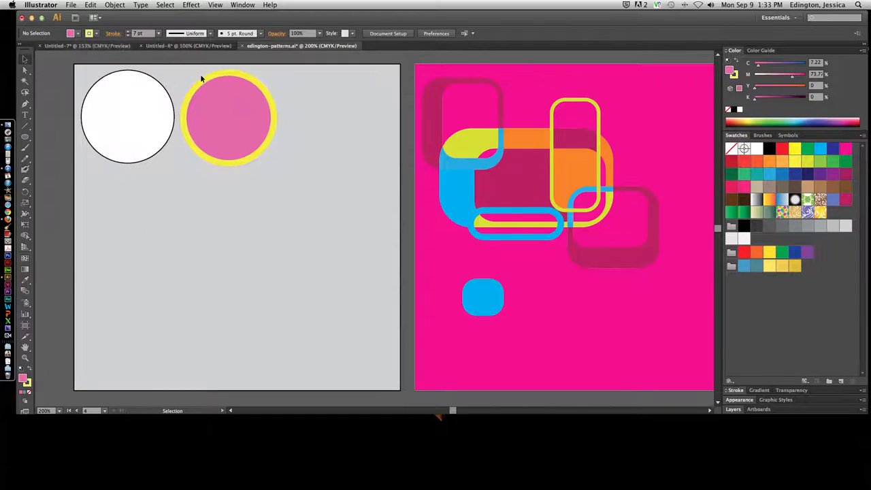
left_click(224, 93)
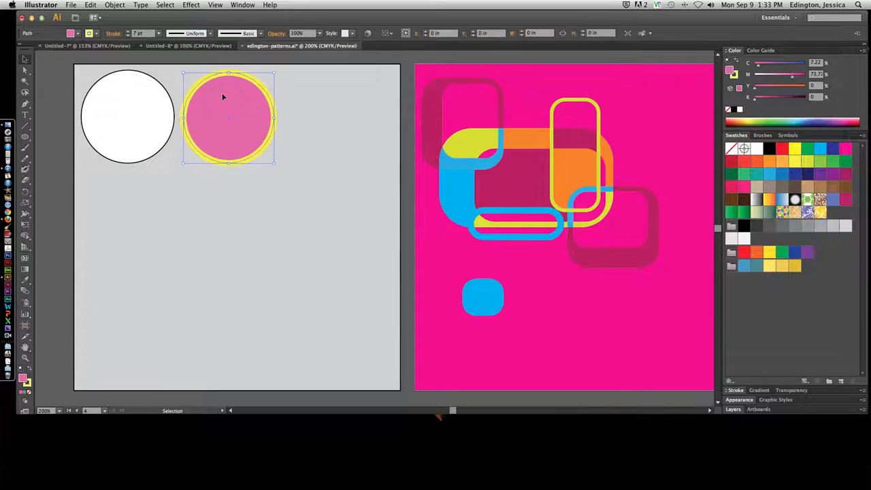
left_click(79, 34)
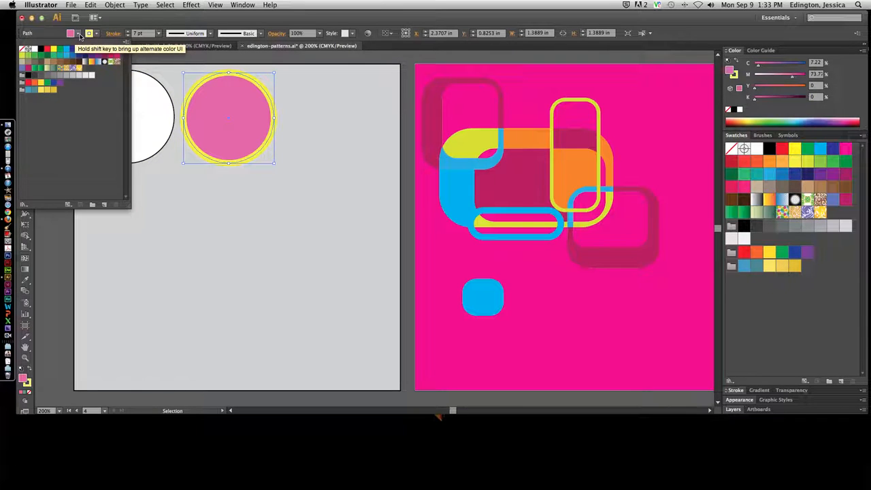
left_click(24, 49)
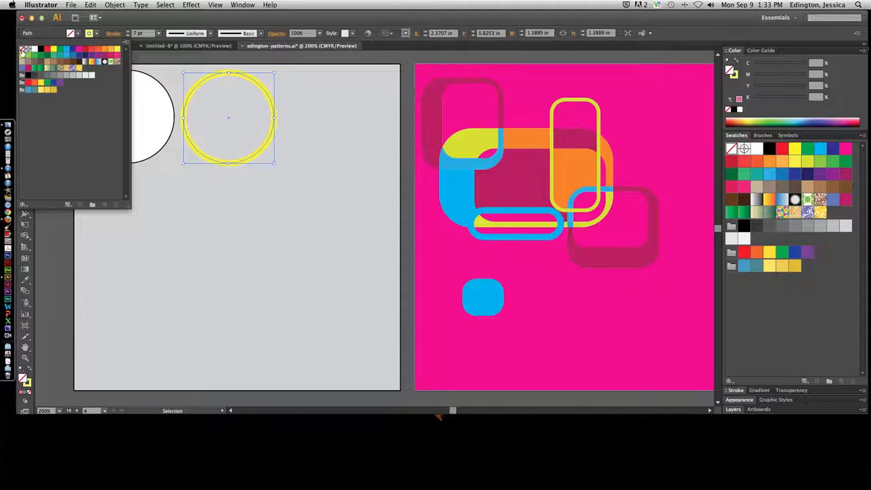
Step: Change the unfilled circle's stroke color from the swatches to red and deselect the circle
left_click(96, 34)
left_click(96, 34)
left_click(91, 49)
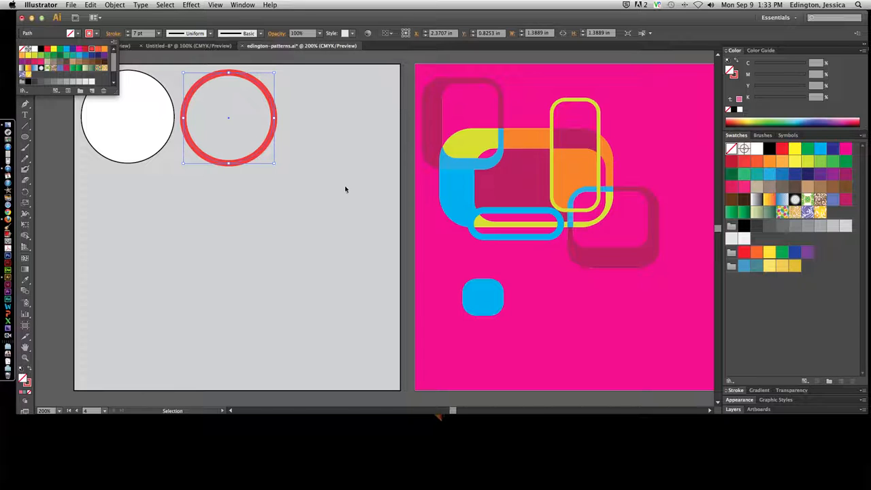
left_click(305, 181)
left_click(248, 181)
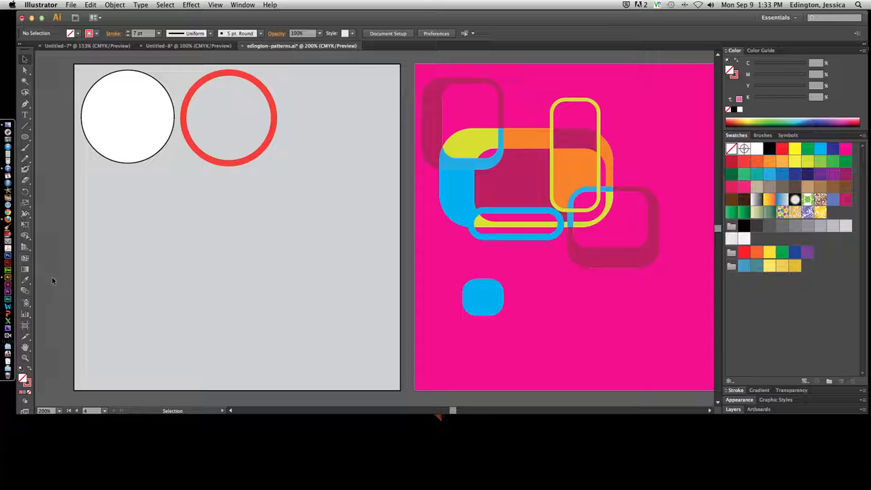
Step: Draw an ellipse about 1.63 in wide and 1.74 in high in the open area below the two circles
left_click(25, 137)
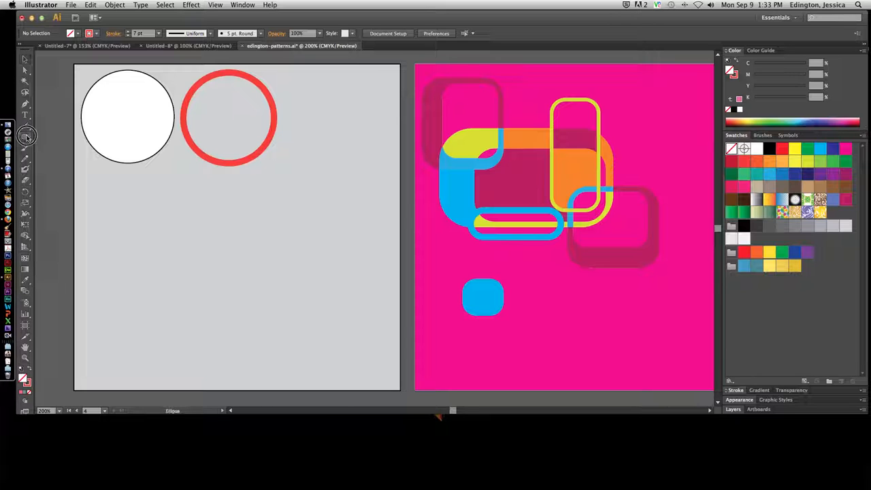
left_click_drag(102, 203, 212, 318)
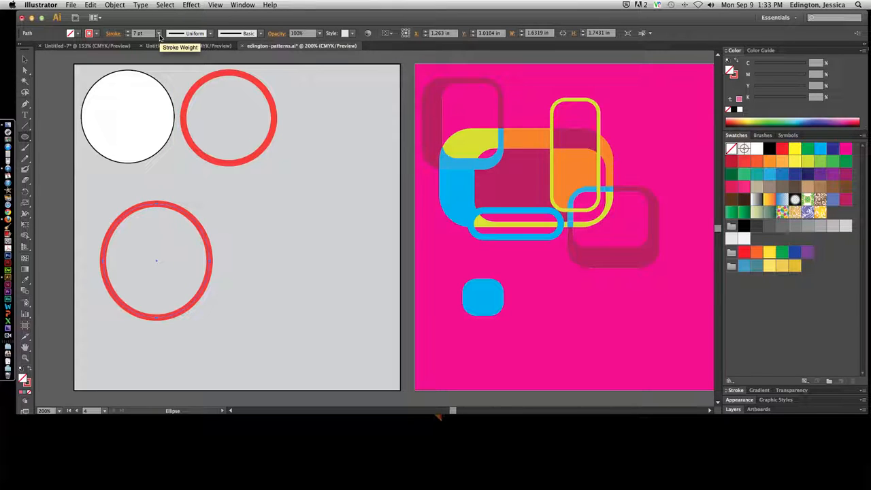
Step: Apply Width Profile 1 to the new ellipse's stroke and deselect the ellipse
left_click(210, 34)
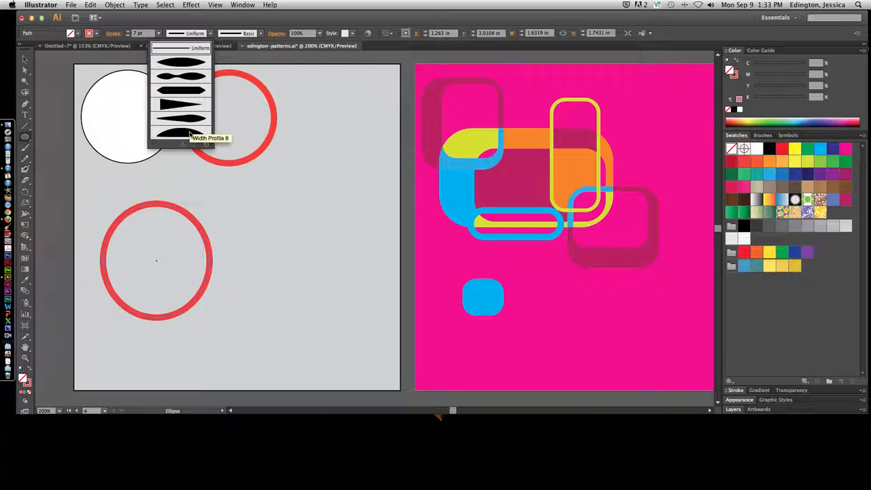
left_click(180, 49)
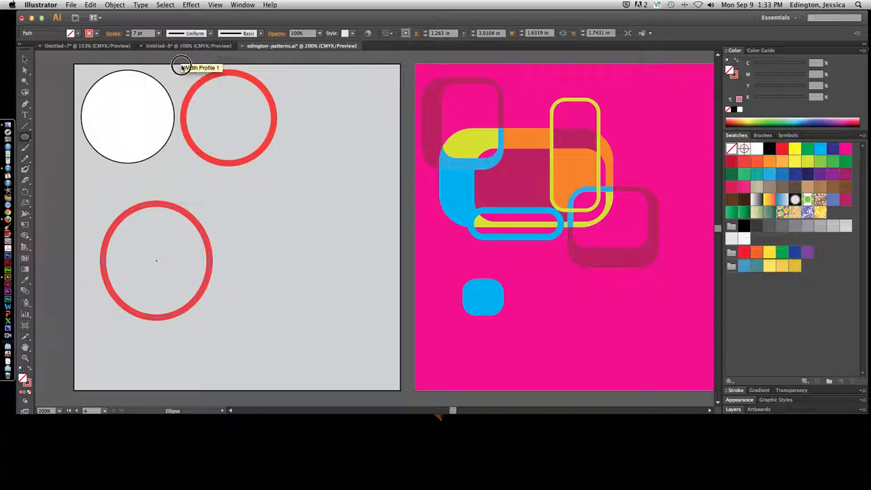
left_click(187, 34)
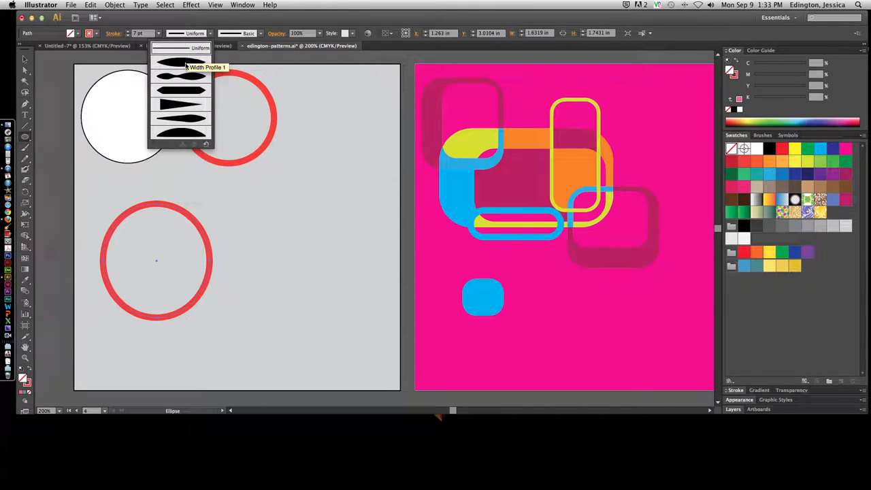
left_click(186, 65)
left_click(24, 60)
left_click(215, 225)
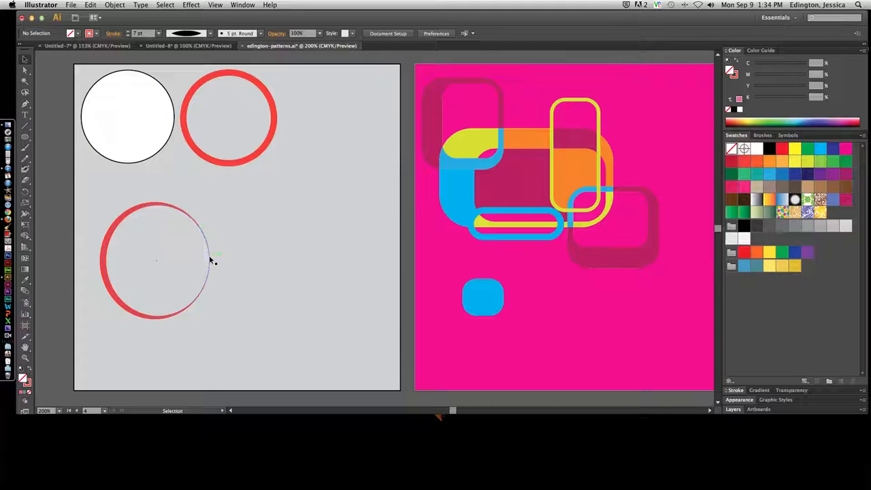
Step: Switch the lower ellipse's stroke to the wedge-shaped width profile that tapers to one end, and deselect it
left_click(131, 310)
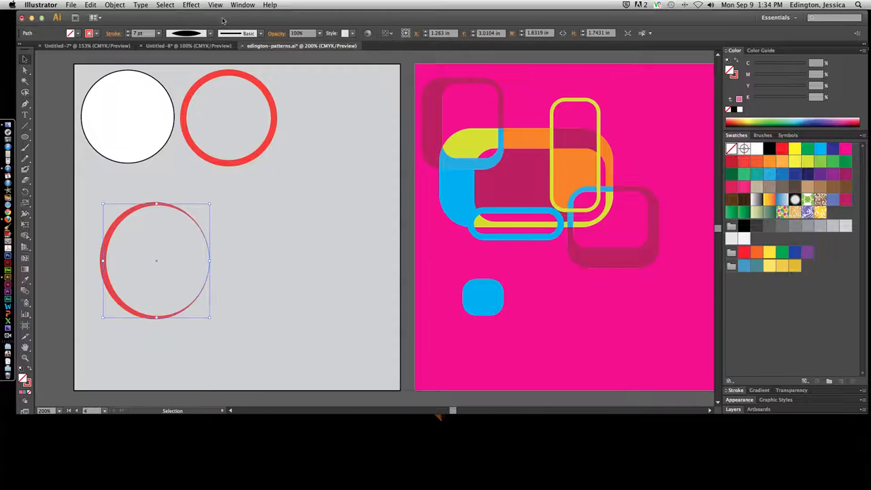
left_click(198, 33)
left_click(190, 104)
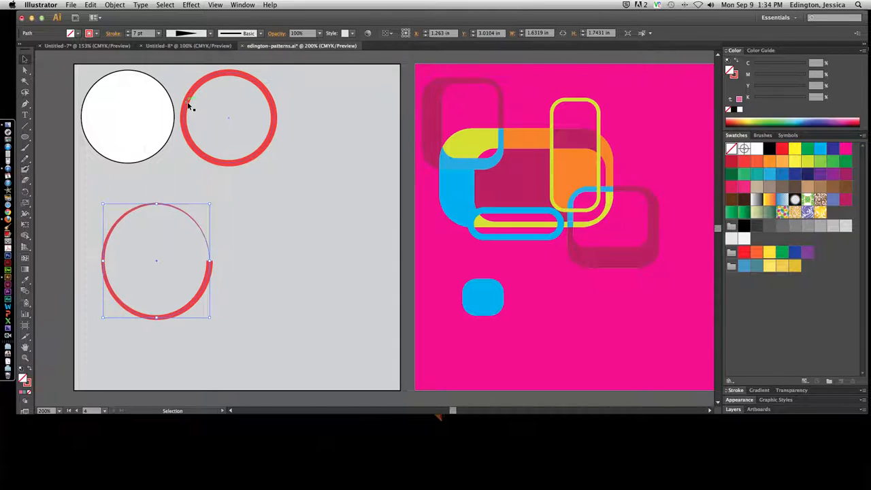
left_click(288, 223)
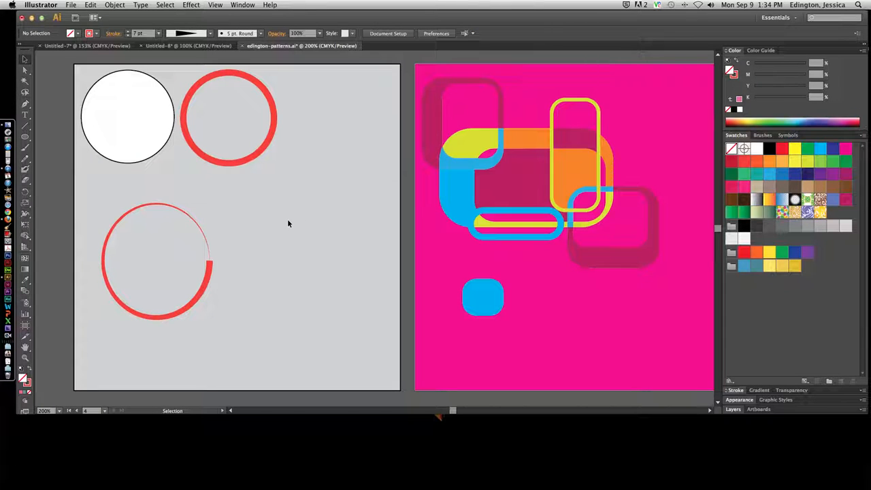
Step: Try the colorful geometric square scatter brushes one after another on the lower ellipse's stroke
left_click(195, 221)
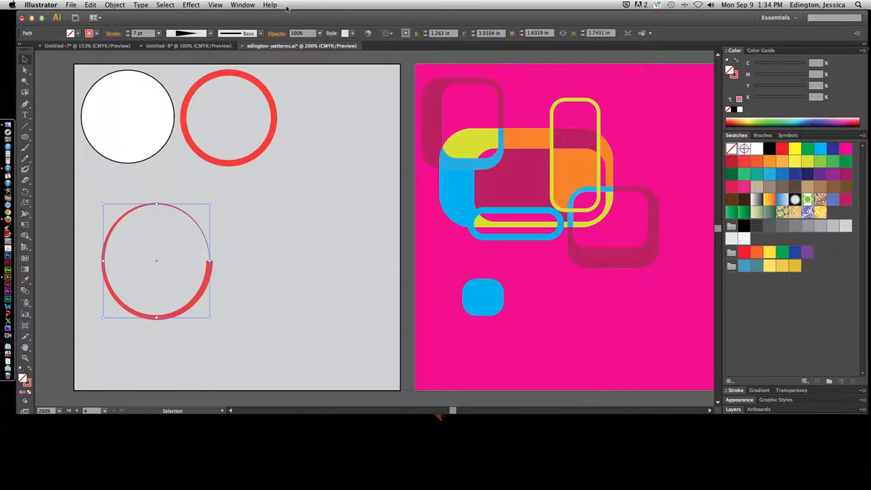
left_click(261, 33)
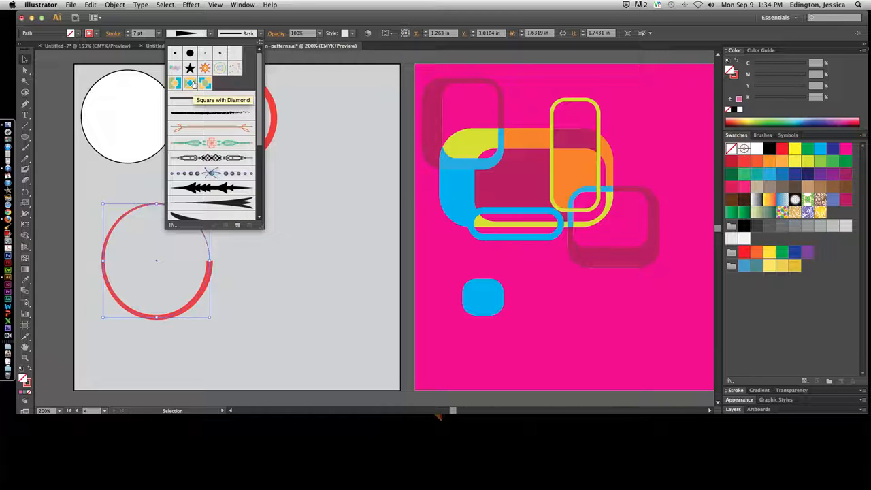
left_click(231, 55)
left_click(174, 83)
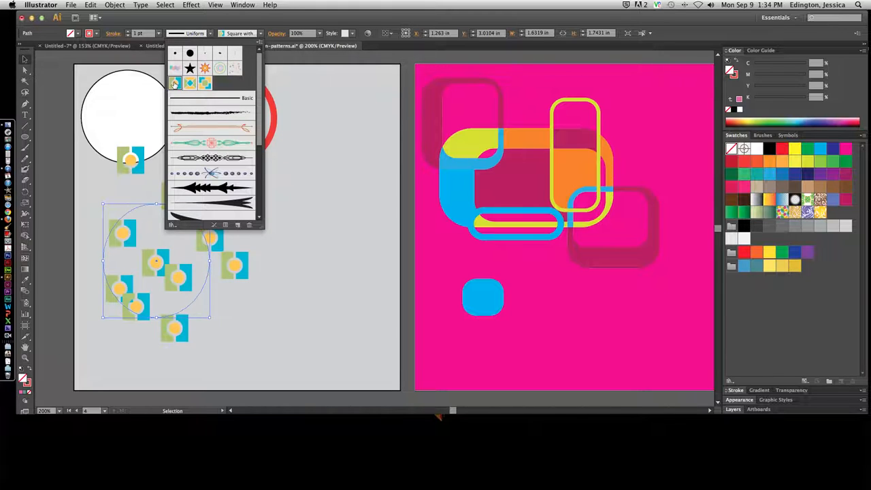
left_click(190, 83)
left_click(204, 83)
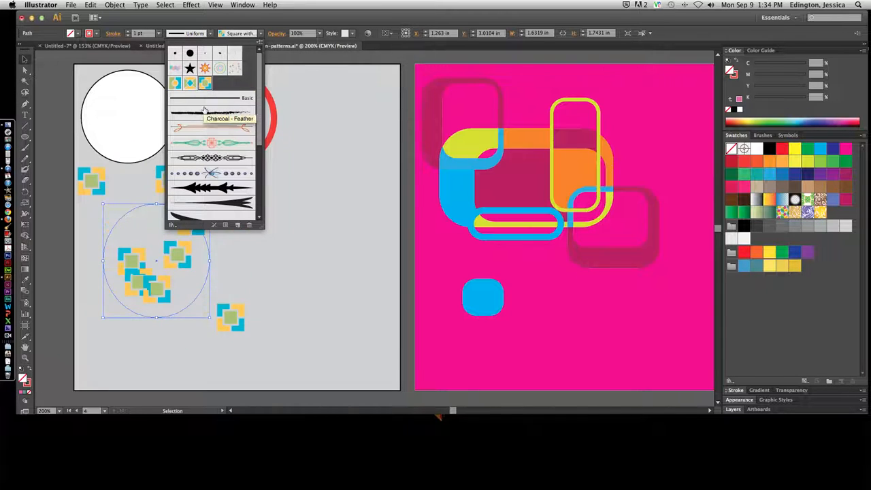
Step: Try the Charcoal - Feather brush and several of the decorative and tapered art brushes on the ellipse's stroke
left_click(206, 113)
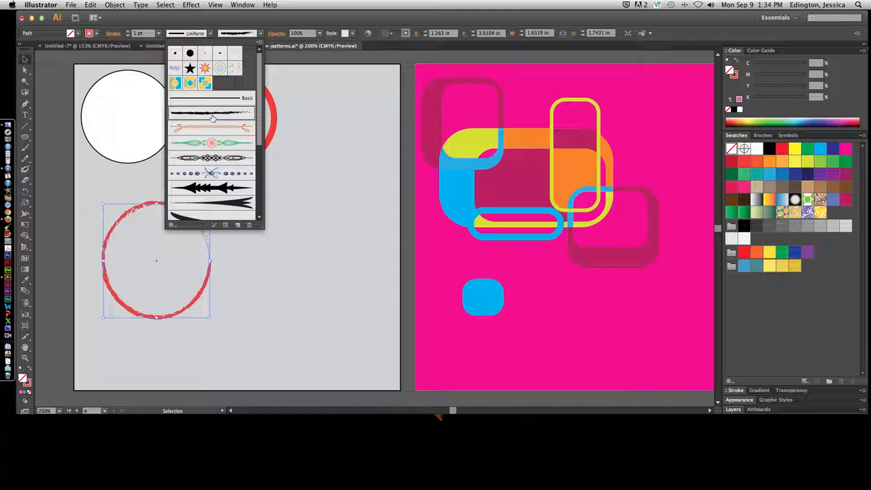
left_click(203, 173)
left_click(207, 189)
left_click(208, 201)
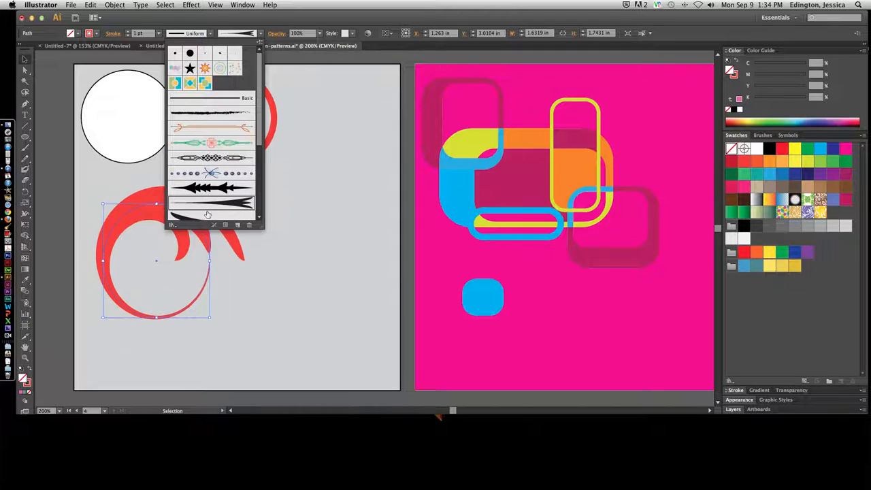
left_click(204, 217)
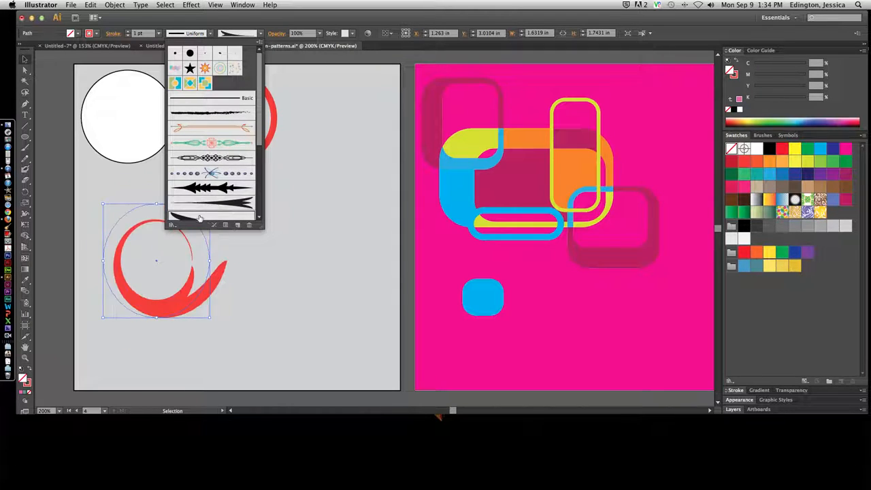
Step: Enlarge the brush list to look through it and open the Arrows_Special brush library
left_click(261, 182)
mouse_move(260, 182)
left_mouse_down()
mouse_move(253, 95)
mouse_move(259, 219)
left_mouse_up()
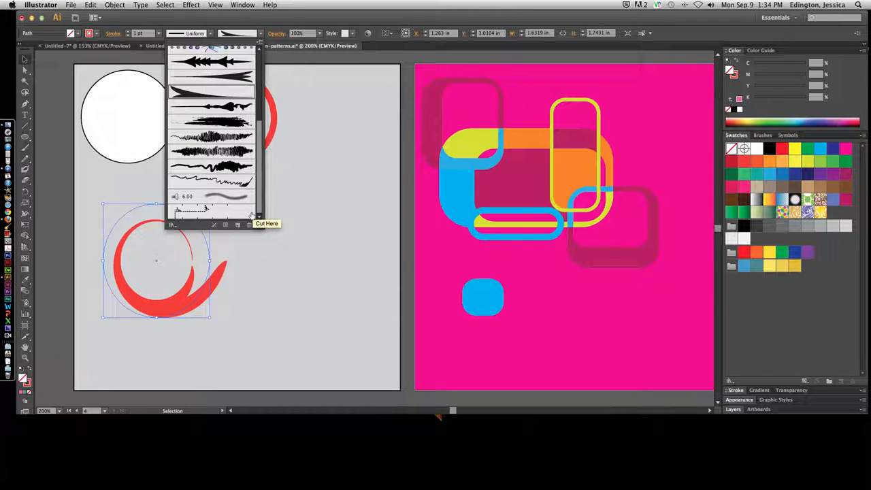
left_click_drag(260, 228, 269, 331)
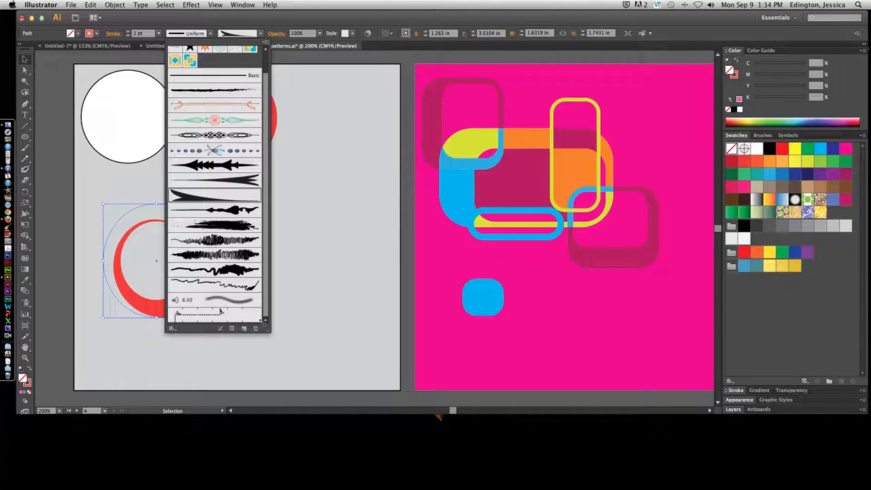
left_click(173, 330)
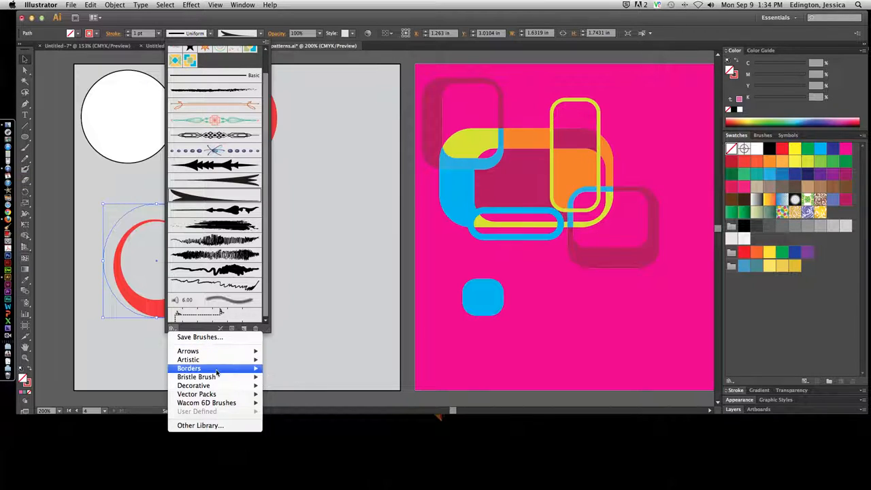
mouse_move(213, 352)
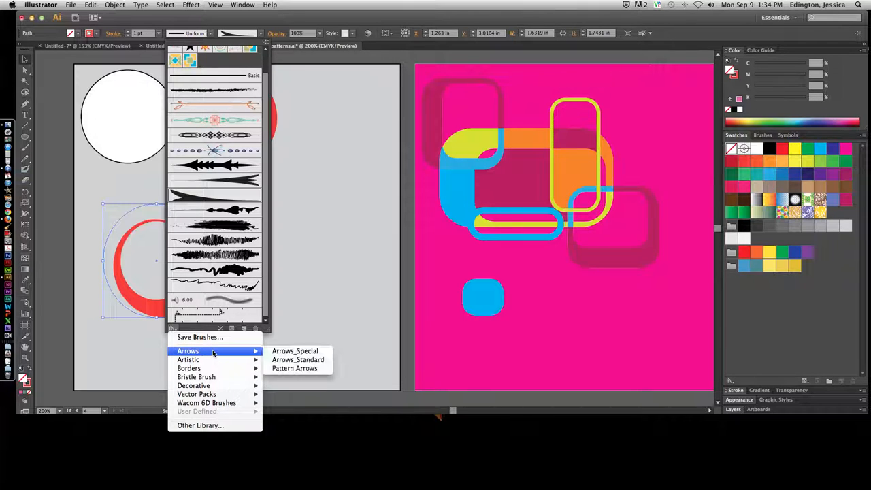
left_click(291, 352)
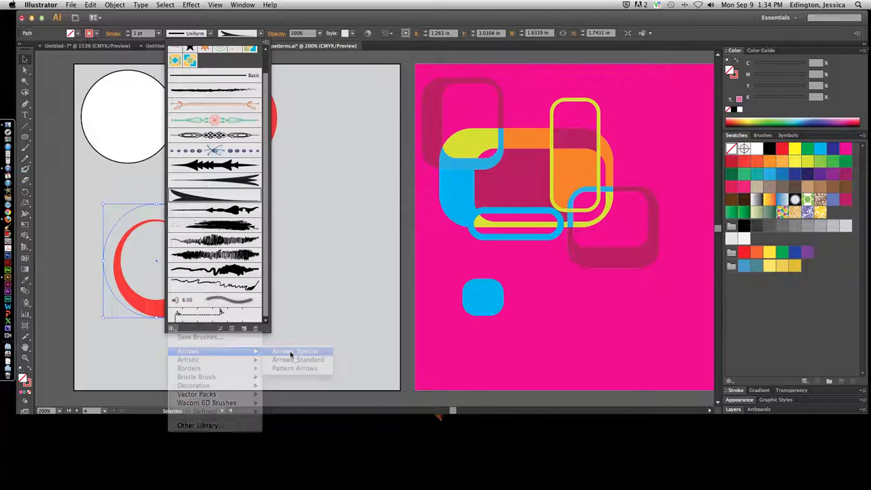
left_click(213, 33)
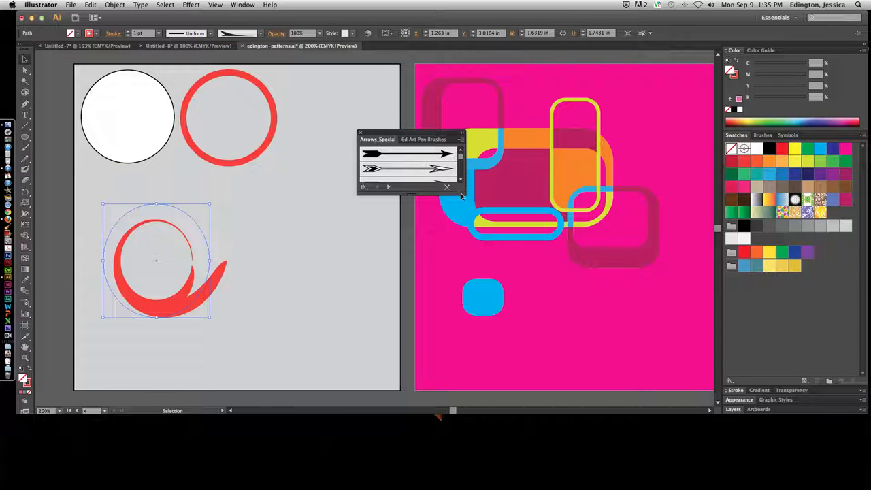
Step: Enlarge the Arrows_Special library, place it beside the ellipse and apply its second arrow brush to the ellipse's stroke
left_click_drag(461, 194, 468, 413)
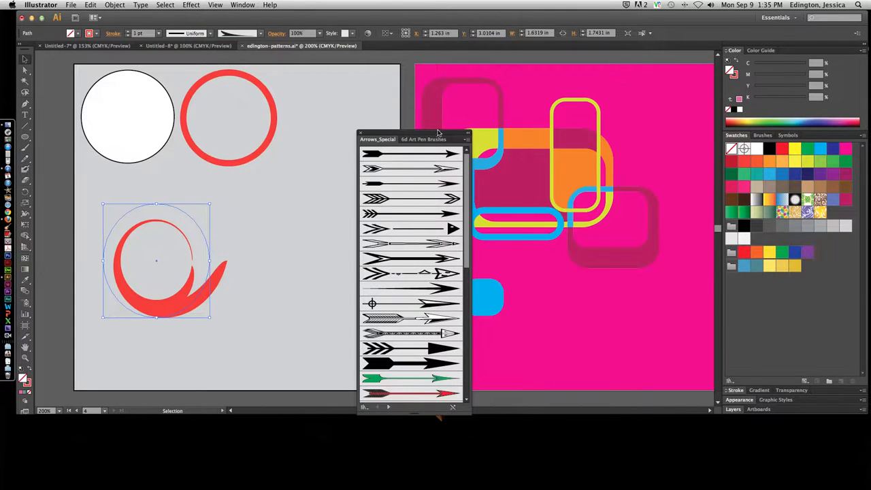
left_click_drag(427, 135, 367, 80)
left_click(323, 114)
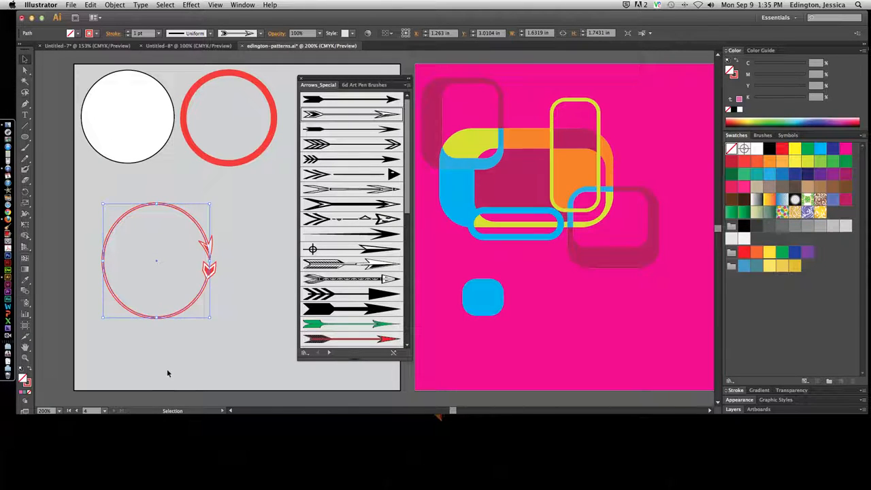
Step: Try several more Arrows_Special brushes on the ellipse's stroke, ending with the broken-shaft arrow with outlined triangular heads
left_click(334, 204)
left_click(333, 218)
left_click(331, 234)
left_click(336, 249)
left_click(333, 219)
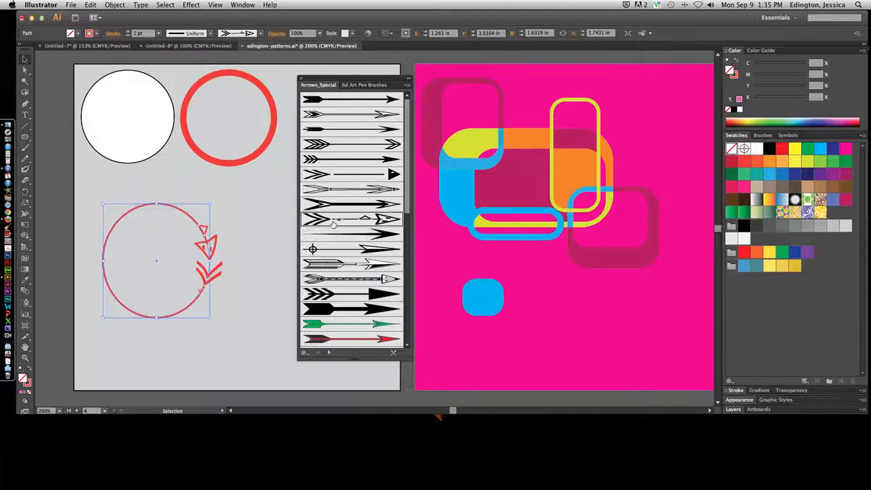
Step: Load the next brush library, Arrows_Standard, and apply its plain solid arrow with a triangular head to the ellipse's stroke
left_click(305, 352)
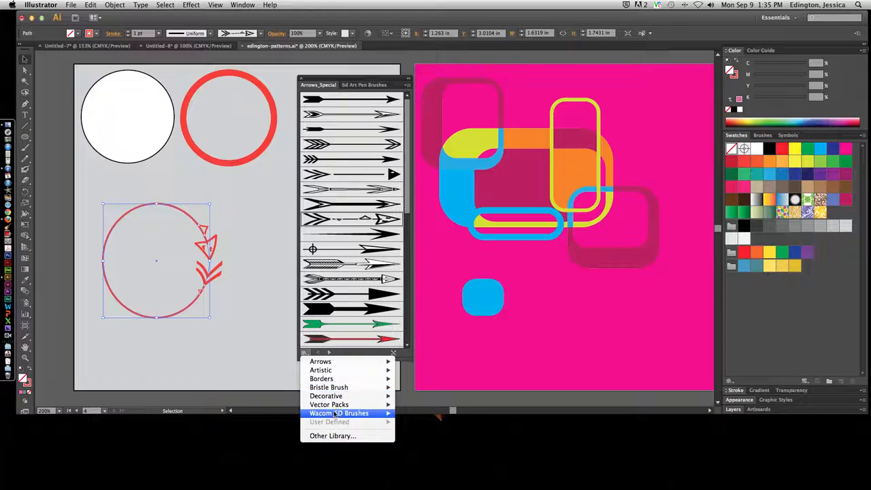
left_click(332, 353)
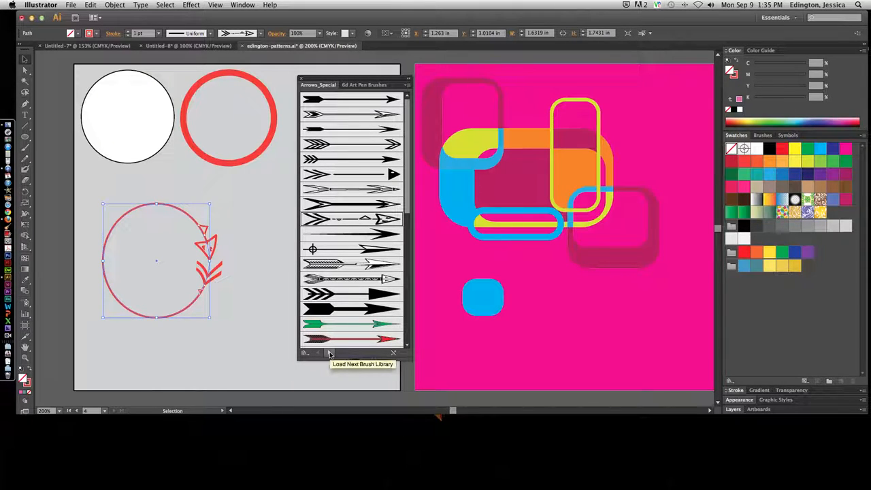
left_click(330, 354)
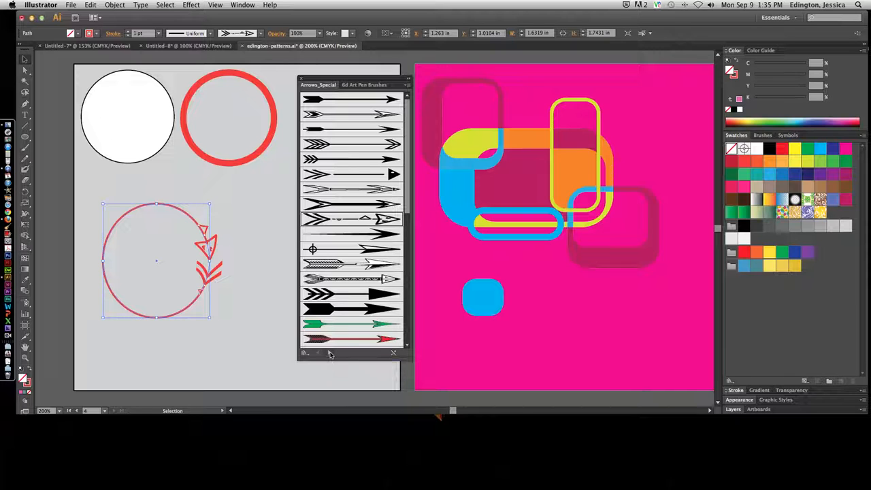
left_click(339, 325)
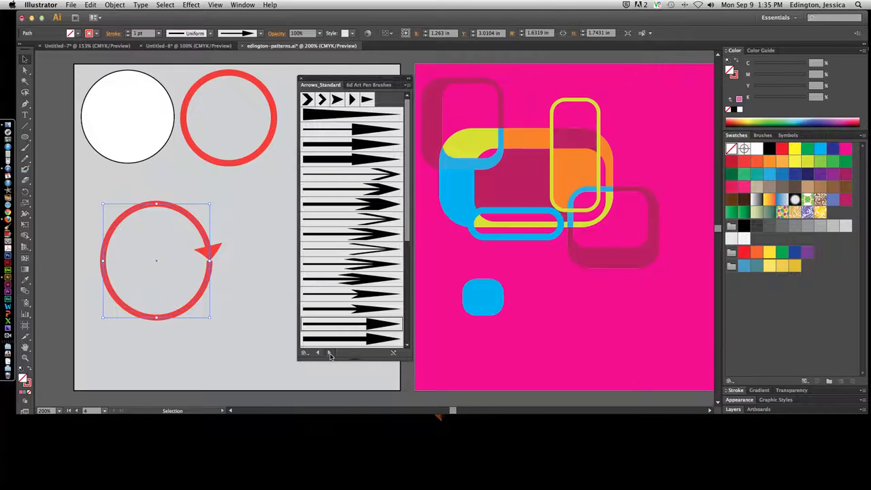
Step: Load the Pattern Arrows brush library and try its colored line, white square and black bar patterns on the ellipse's stroke
left_click(329, 352)
left_click(344, 175)
left_click(344, 160)
left_click(358, 280)
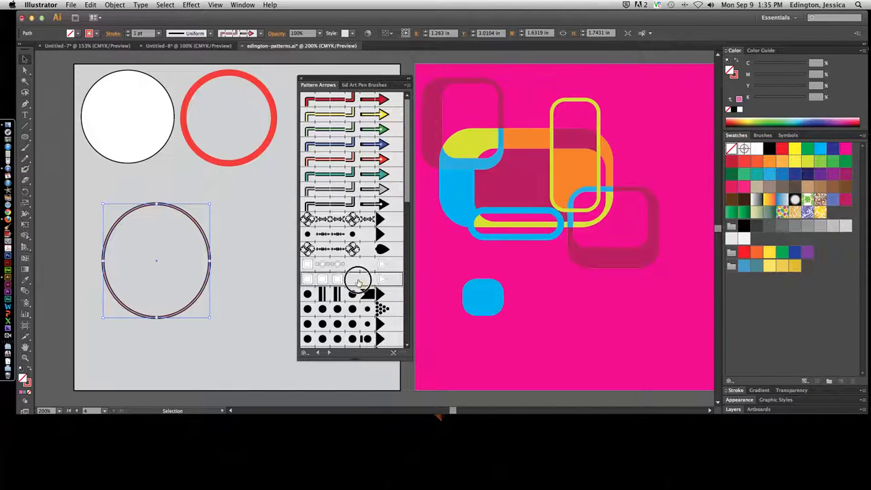
left_click(352, 294)
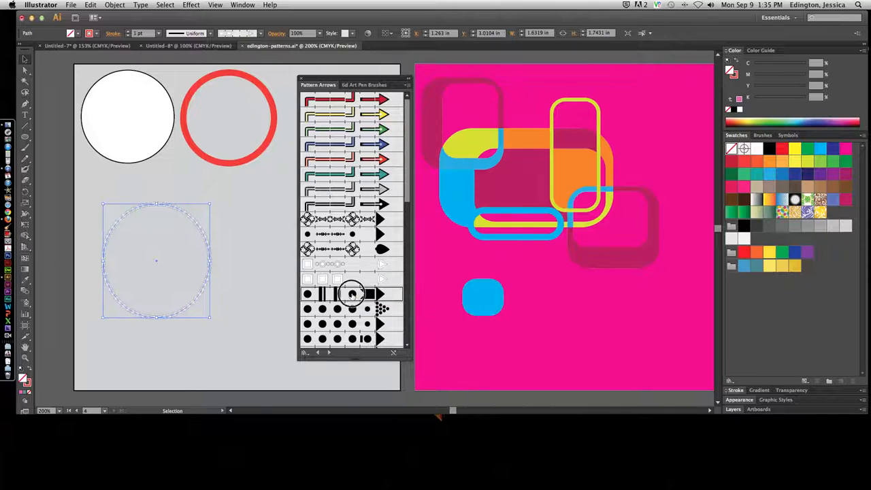
Step: Advance past Artistic_Calligraphic to the Artistic_ChalkCharcoalPencil library and try several rough charcoal brushes on the ellipse's stroke
left_click(330, 353)
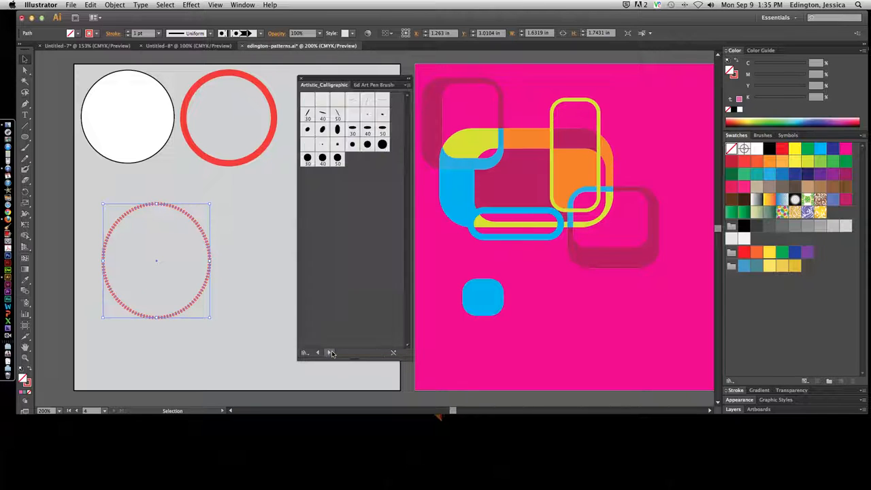
left_click(330, 352)
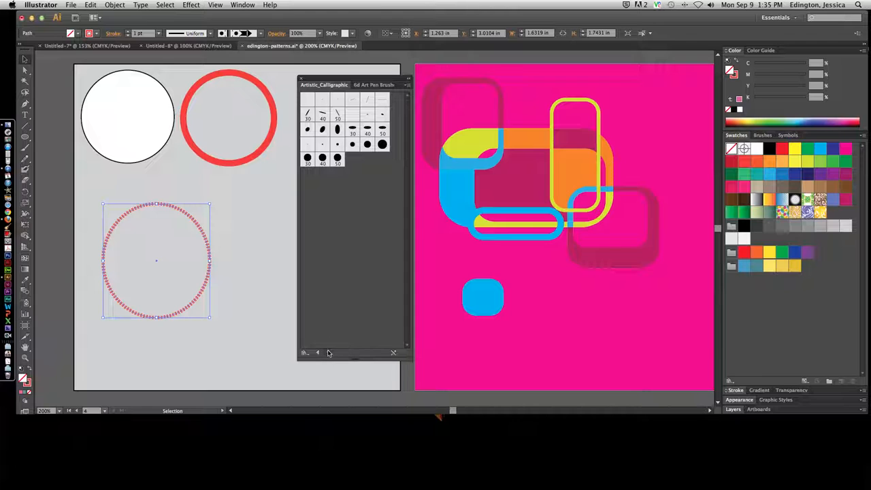
left_click(351, 143)
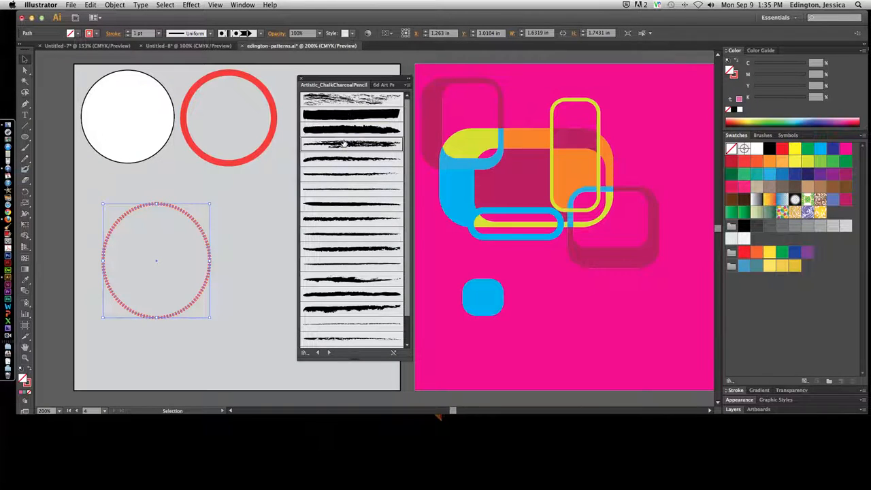
left_click(347, 172)
left_click(345, 249)
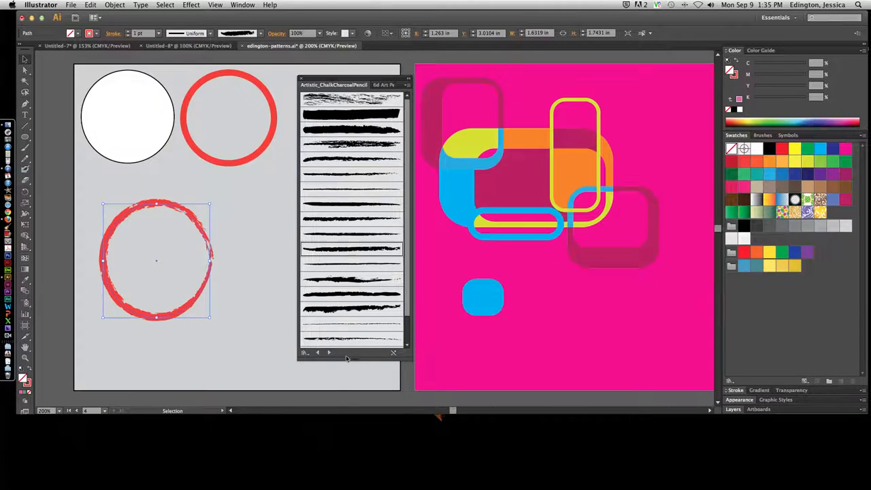
Step: Advance through the following brush libraries, past Artistic_Paintbrush, until Borders_Dashed is loaded
left_click(330, 353)
left_click(329, 353)
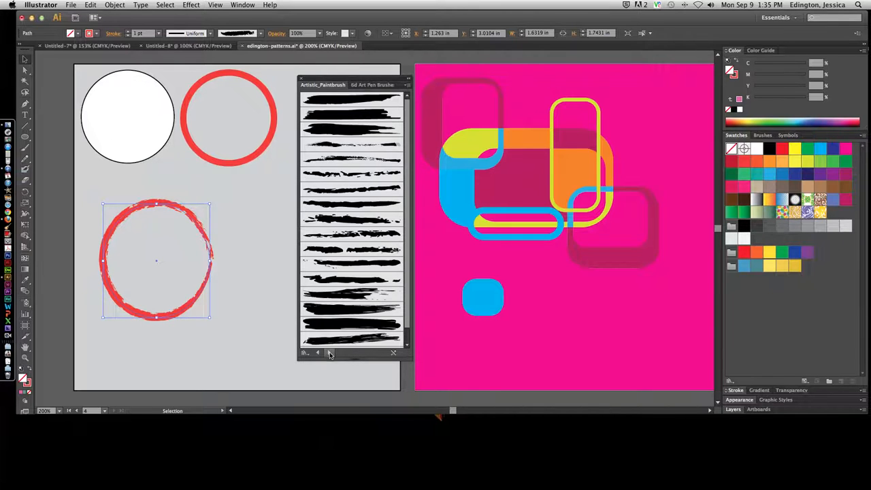
left_click(329, 352)
left_click(329, 352)
left_click(330, 352)
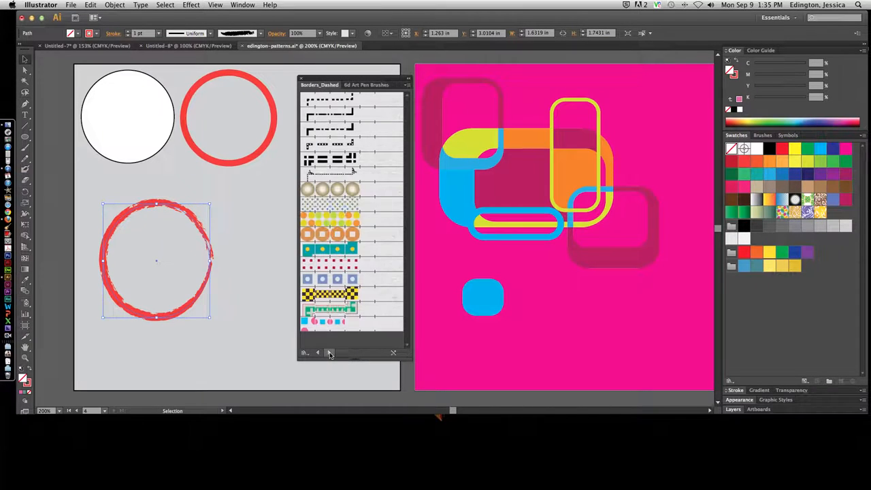
Step: Try the dotted and Dashed Circles 1.5 borders on the ellipse, settle on the yellow-and-black checkered brush and close the library
left_click(329, 222)
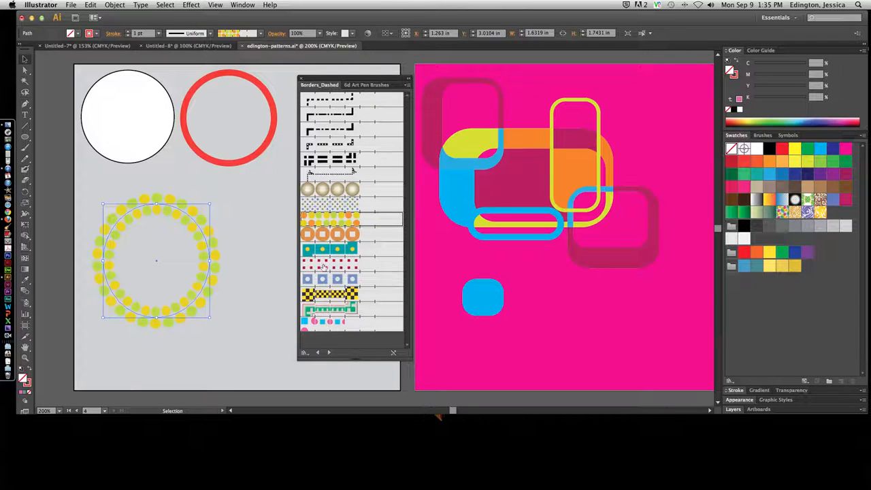
left_click(319, 266)
left_click(327, 250)
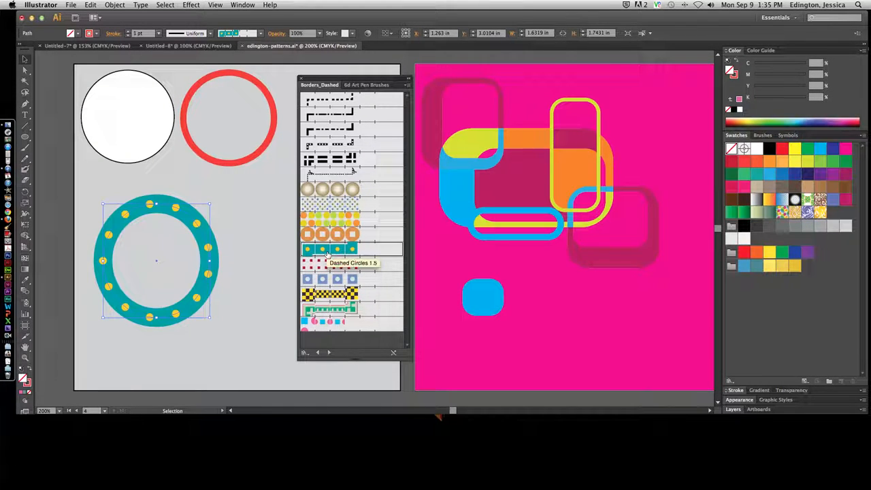
left_click(329, 294)
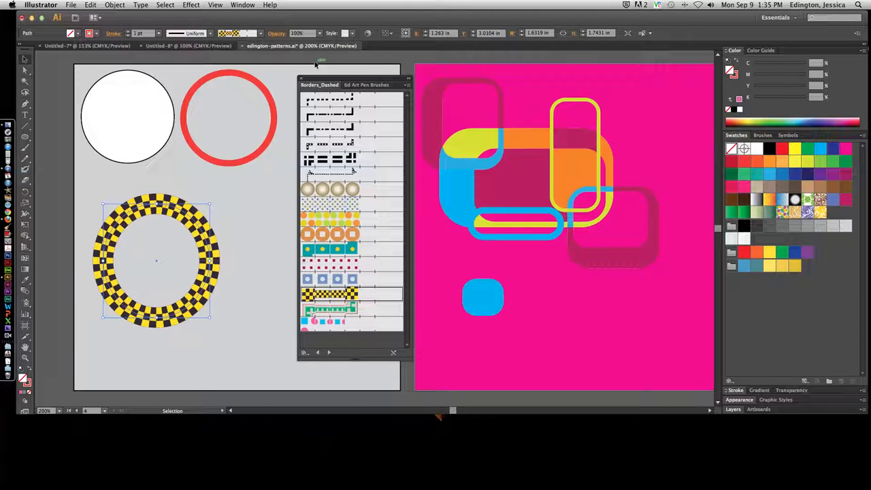
left_click(303, 78)
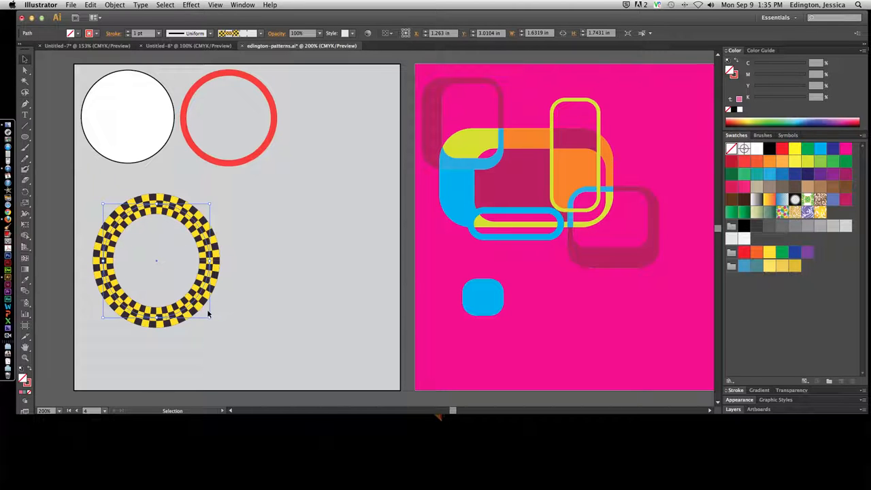
Step: Try yellow, magenta and CMYK Blue as the checkered ellipse's fill, ending with cyan
left_click(76, 33)
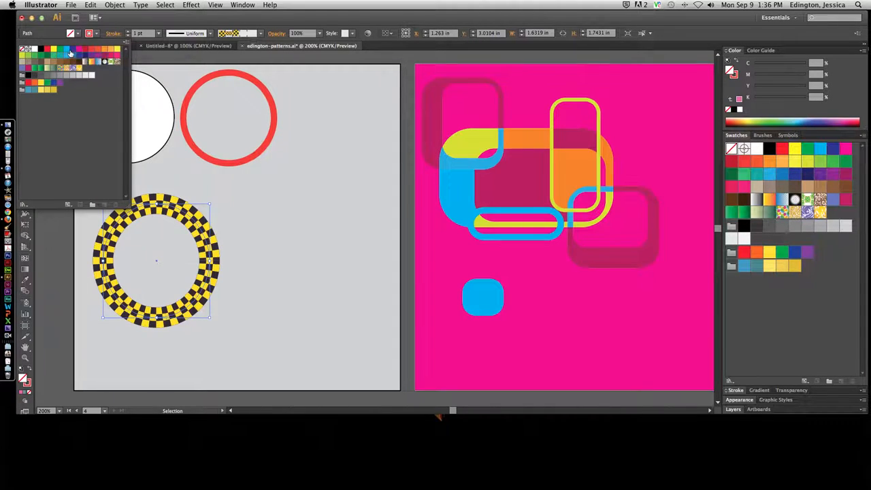
left_click(53, 49)
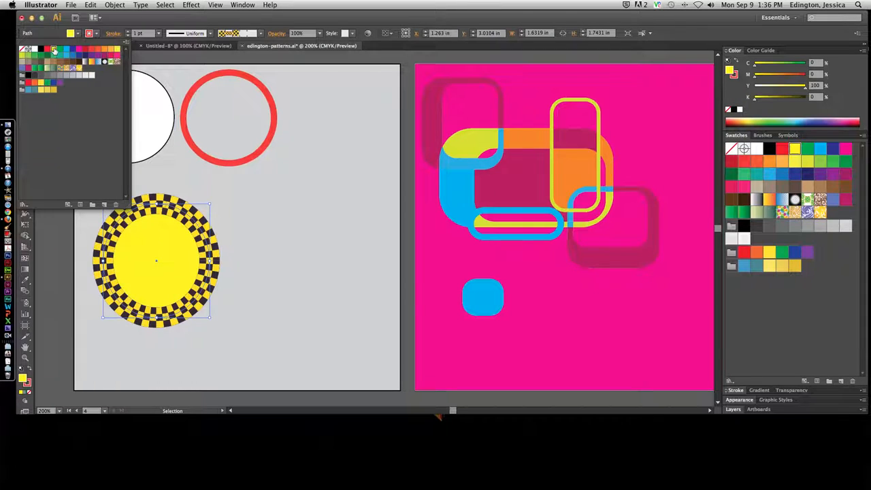
left_click(78, 50)
left_click(72, 49)
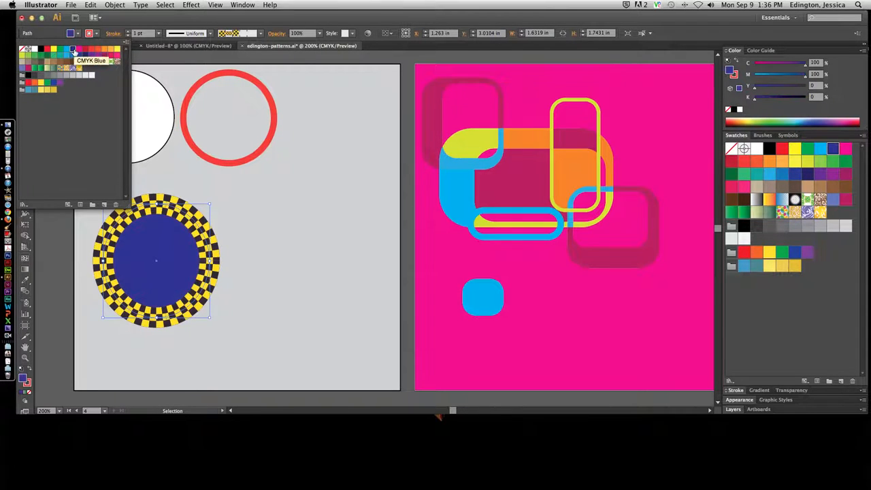
left_click(66, 51)
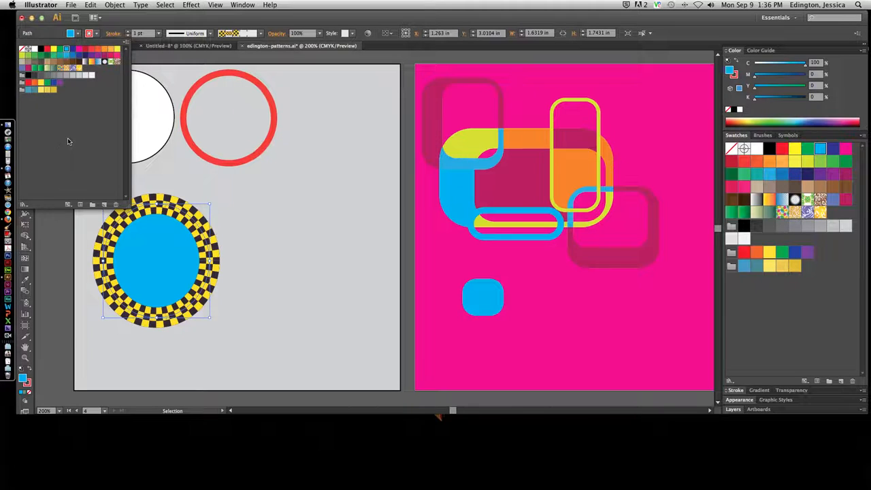
Step: Open the Metal swatch library and enlarge it to show all its color groups
left_click(24, 205)
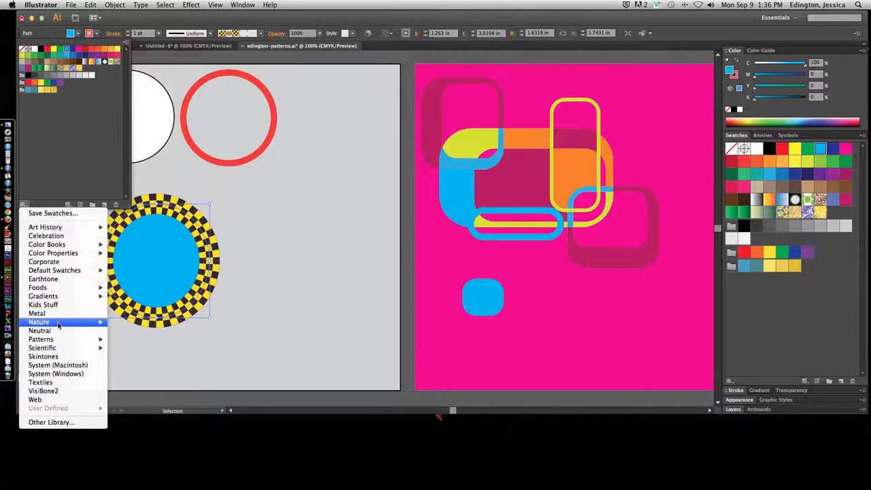
mouse_move(59, 324)
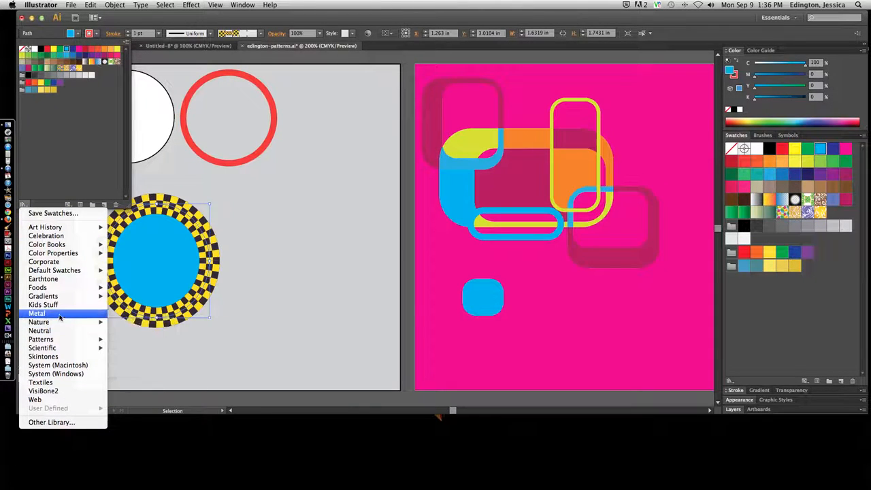
left_click(54, 313)
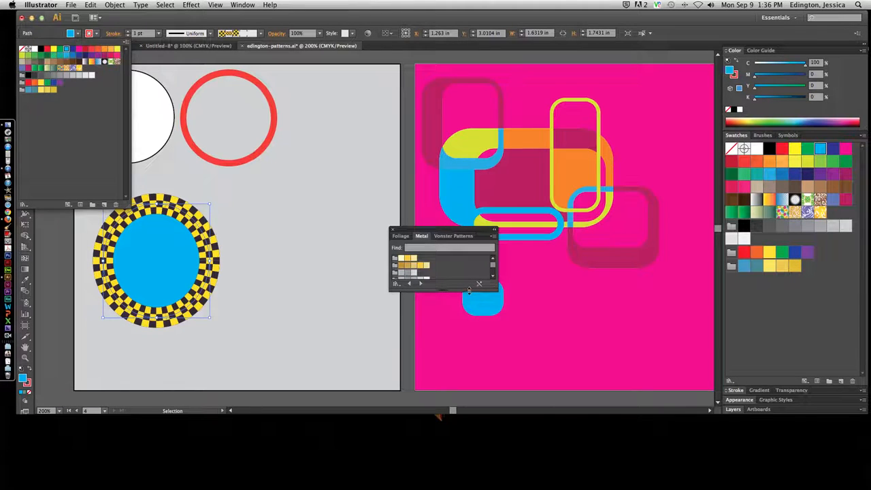
left_click_drag(469, 292, 468, 383)
left_click_drag(443, 291, 449, 399)
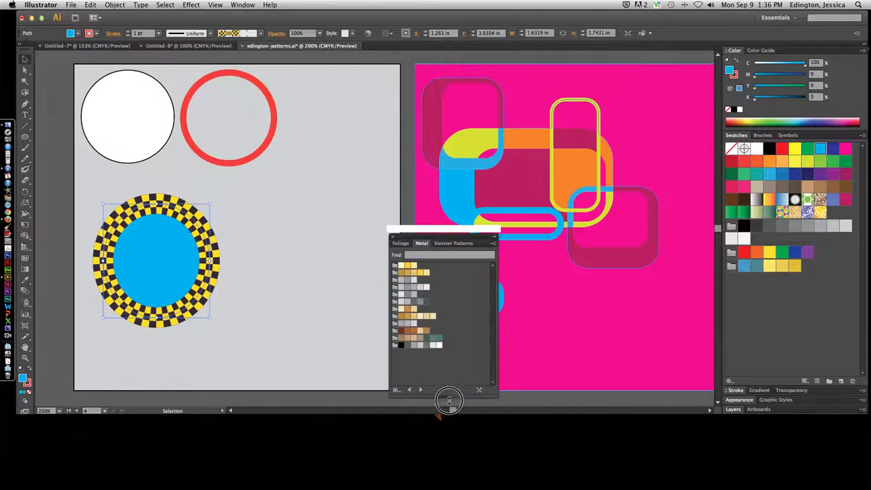
Step: Try a few Metal swatches as the ellipse's fill, ending with the golden yellow of the first color group
left_click(407, 275)
left_click(405, 279)
left_click(408, 261)
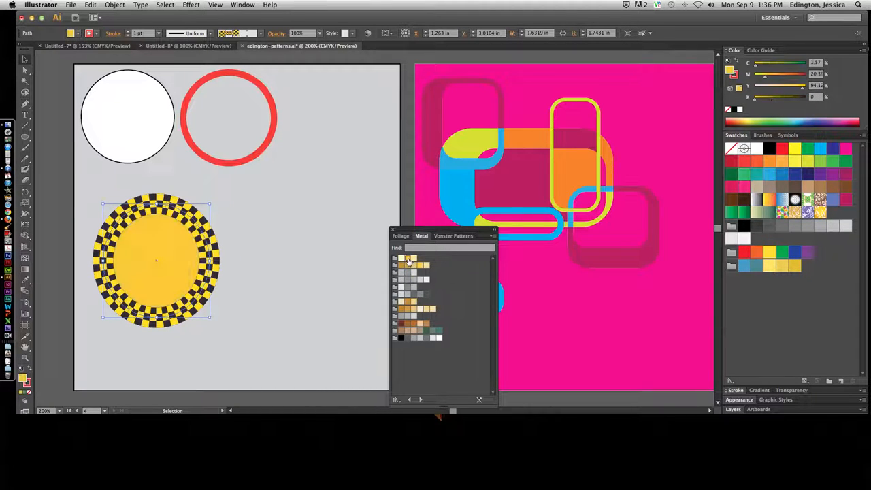
Step: Switch to the Middle Ages swatch library from Art History and fill the ellipse with the dark teal of its third color group
left_click(396, 400)
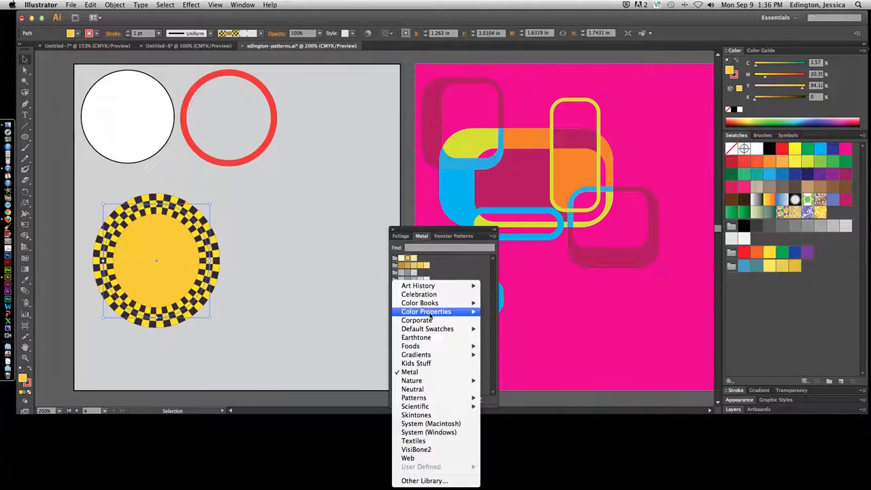
mouse_move(426, 287)
left_click(507, 311)
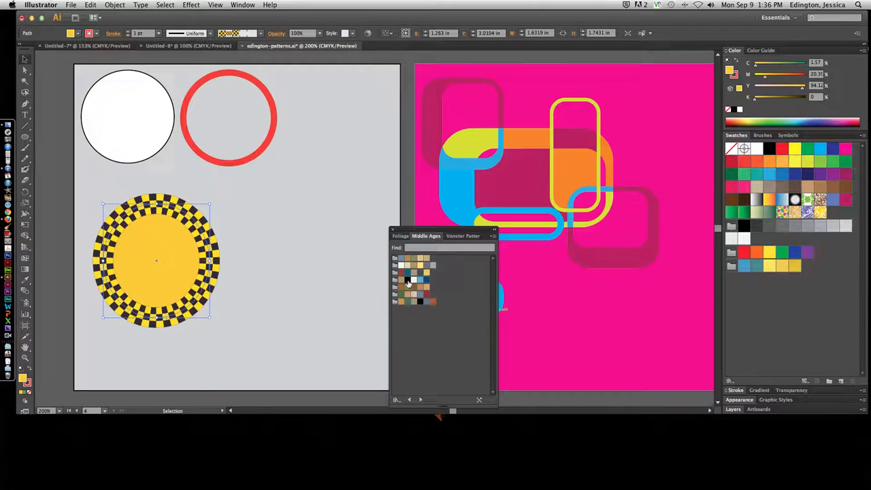
left_click(401, 273)
left_click(407, 272)
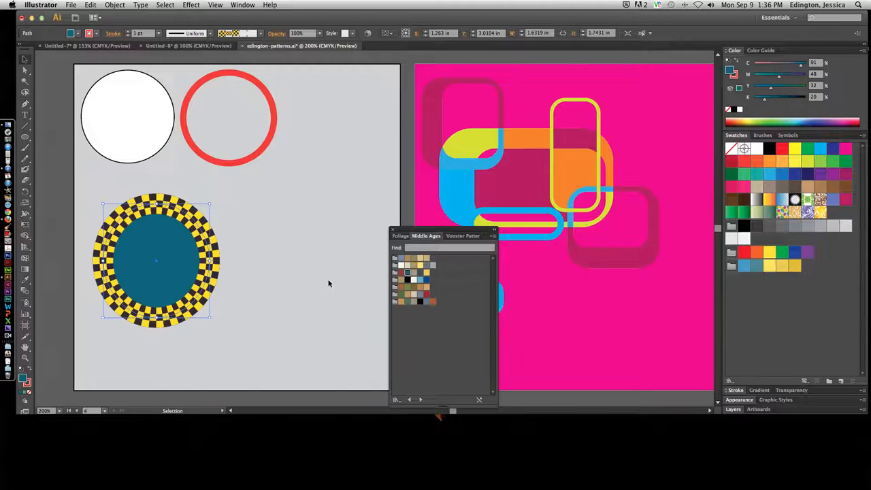
Step: Switch to the Metals gradient library and try several metallic gradients as the ellipse's fill, ending with a soft silver-gray linear one
left_click(397, 399)
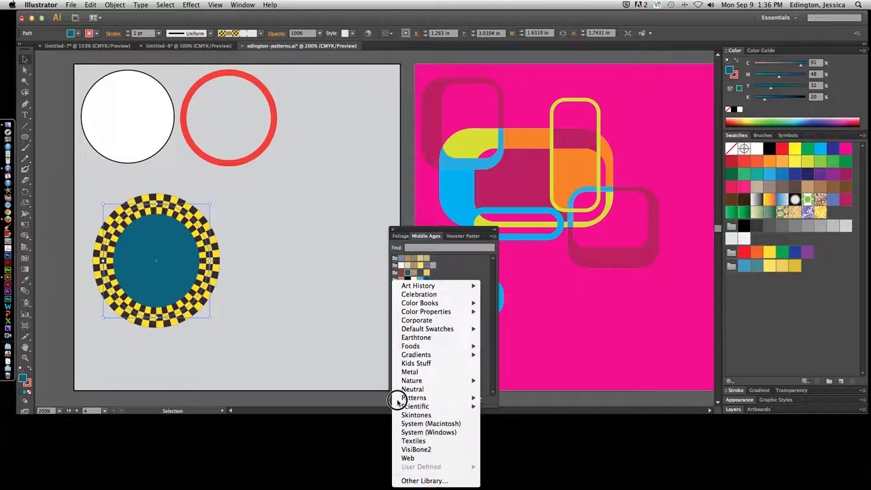
mouse_move(423, 354)
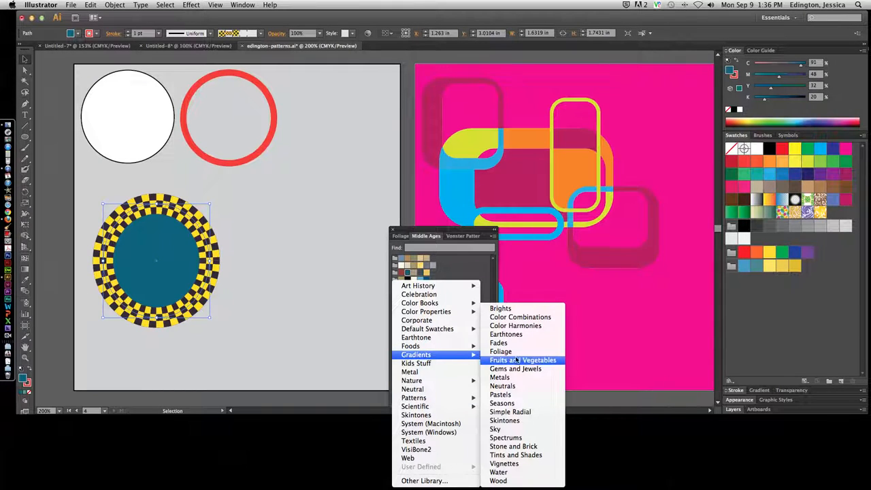
left_click(500, 377)
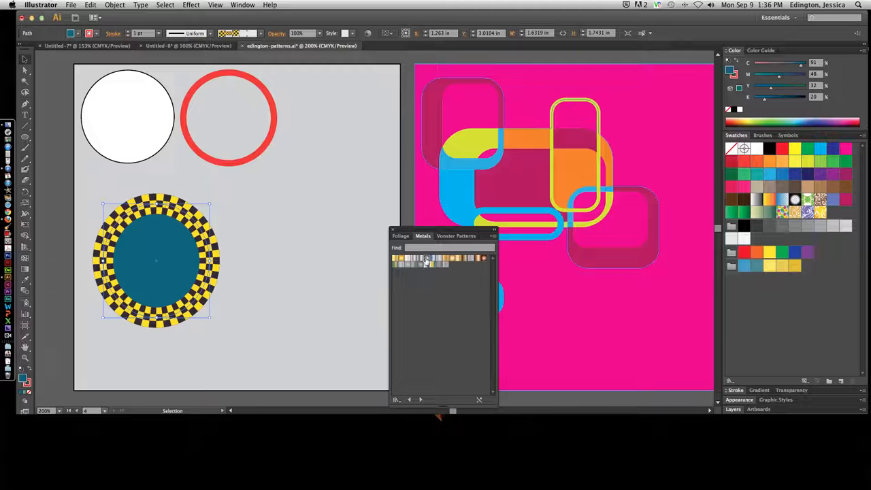
left_click(428, 260)
left_click(439, 259)
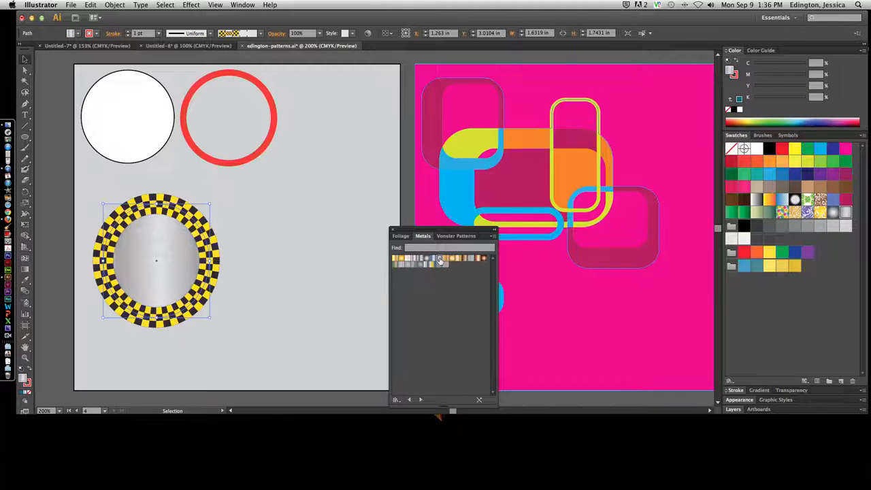
left_click(472, 259)
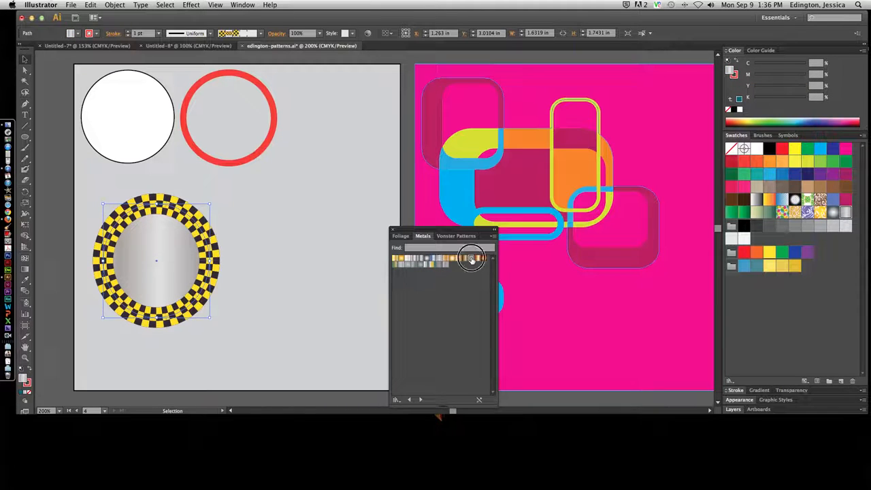
left_click(421, 264)
left_click(401, 265)
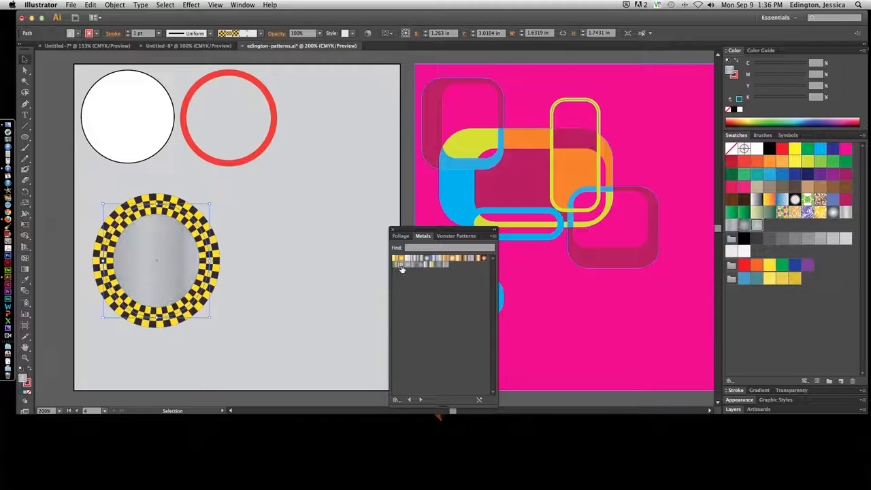
Step: Try several more Metals gradients as the ellipse's fill, including Gold Radial, ending with Steel Radial
left_click(407, 259)
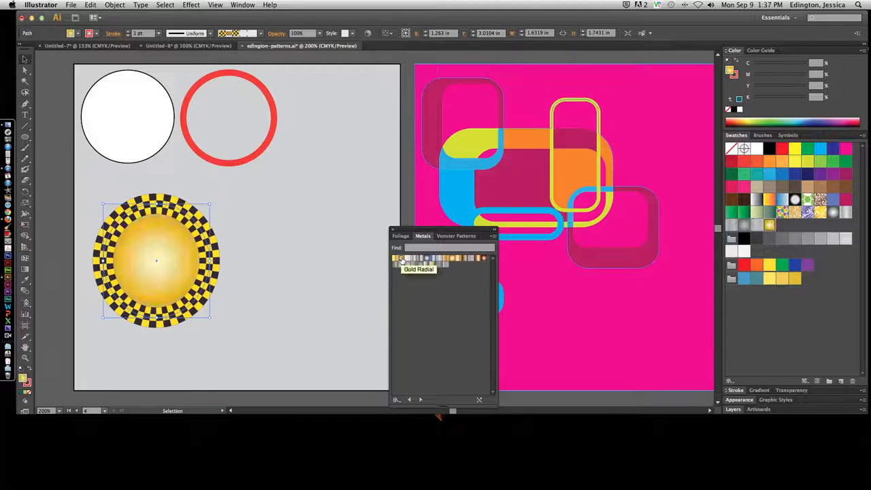
left_click(410, 259)
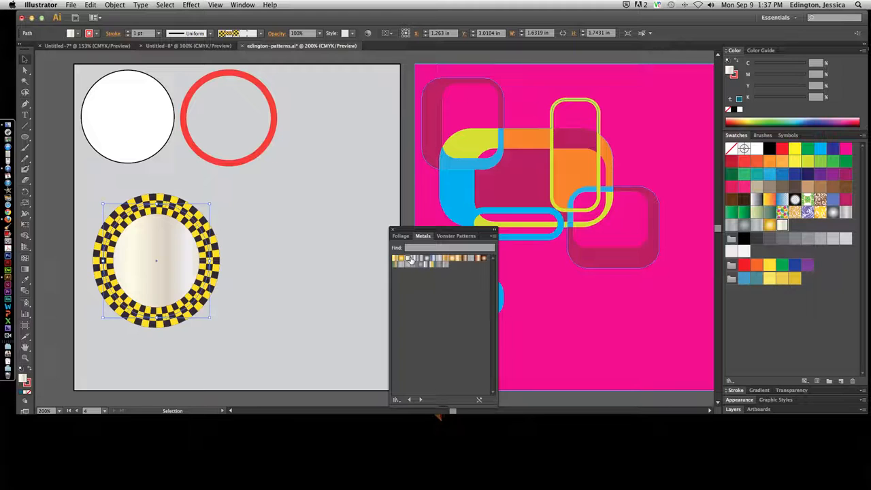
left_click(426, 259)
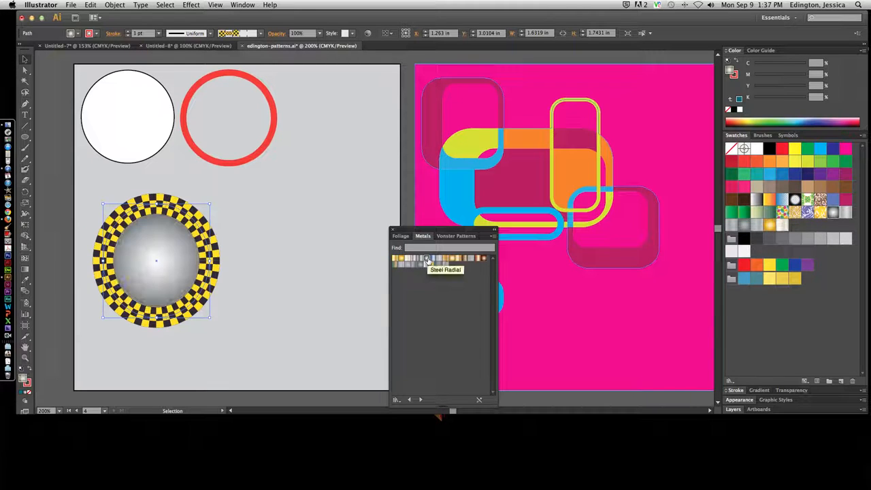
left_click(397, 399)
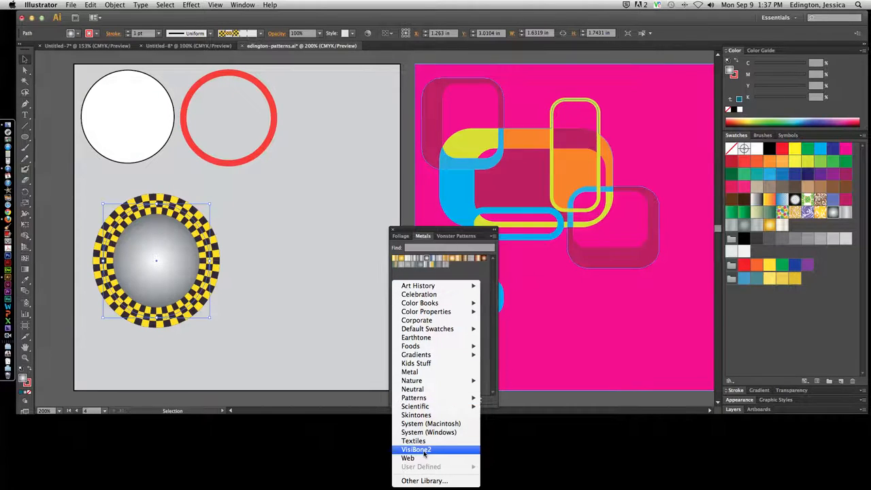
left_click(809, 230)
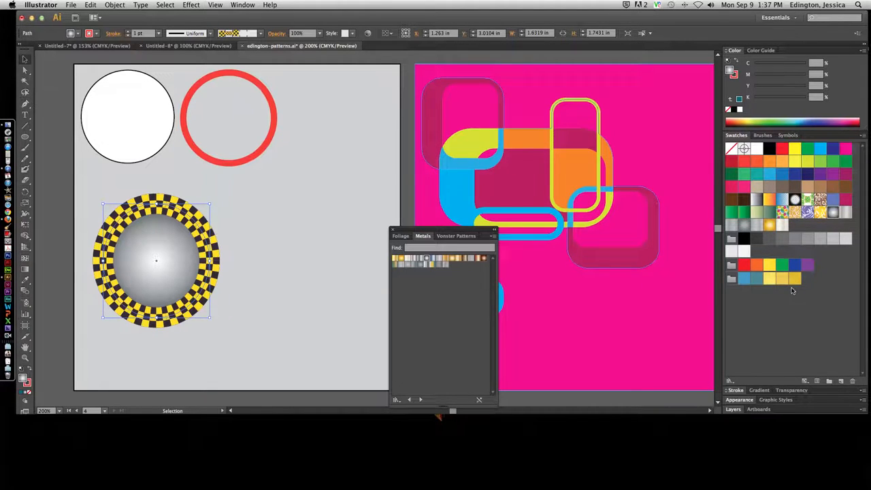
Step: Switch to the decorative Vonster Patterns library and fill the ellipse with its dark blue swirl pattern
left_click(396, 400)
mouse_move(400, 402)
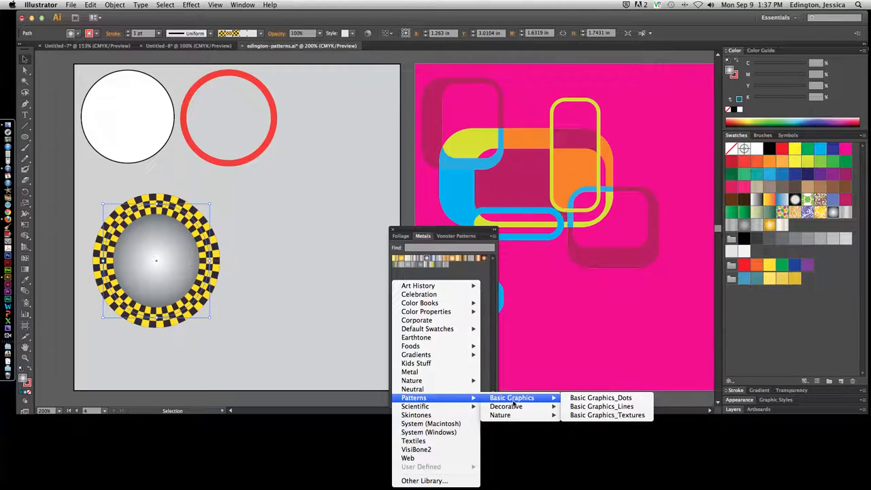
mouse_move(513, 406)
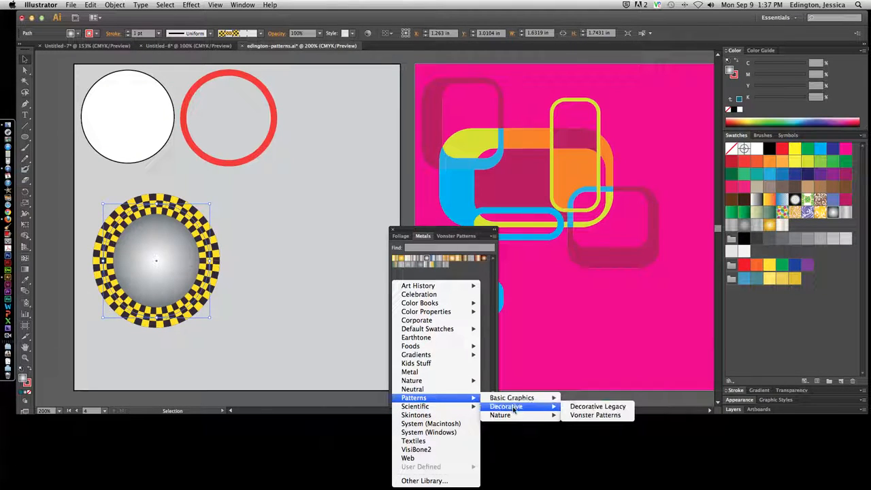
left_click(588, 415)
left_click(429, 259)
left_click(435, 259)
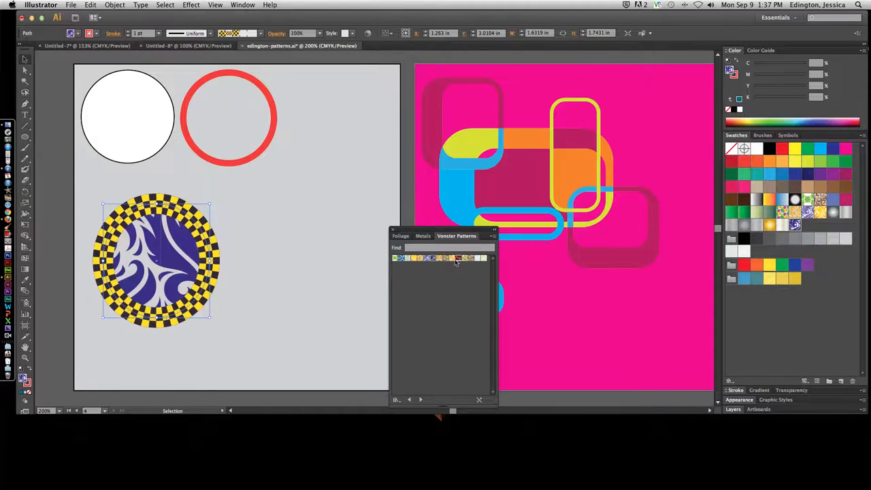
Step: Try the orange, red-and-black and pale green swirl Vonster patterns as the ellipse's fill, keep the pale green one and close the library
left_click(456, 260)
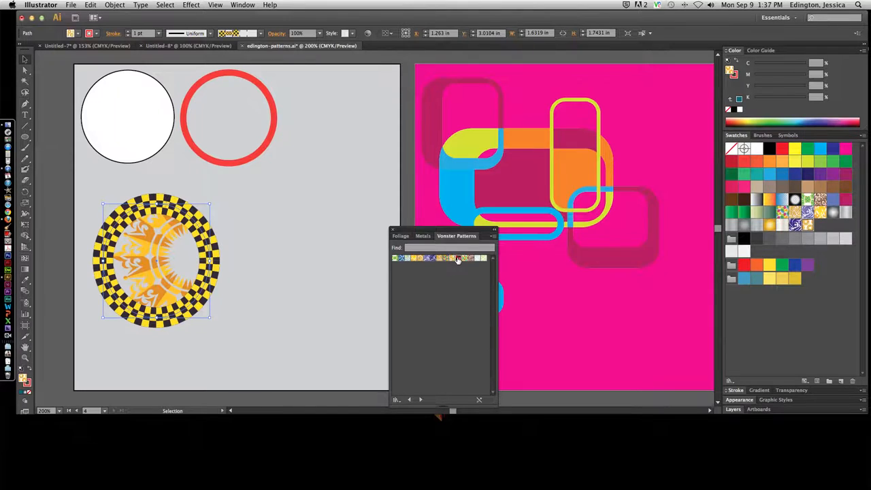
left_click(460, 260)
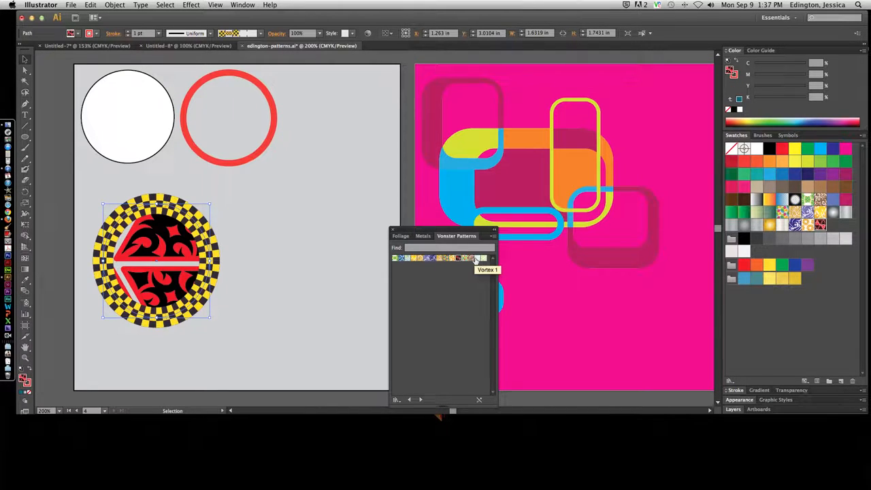
left_click(478, 259)
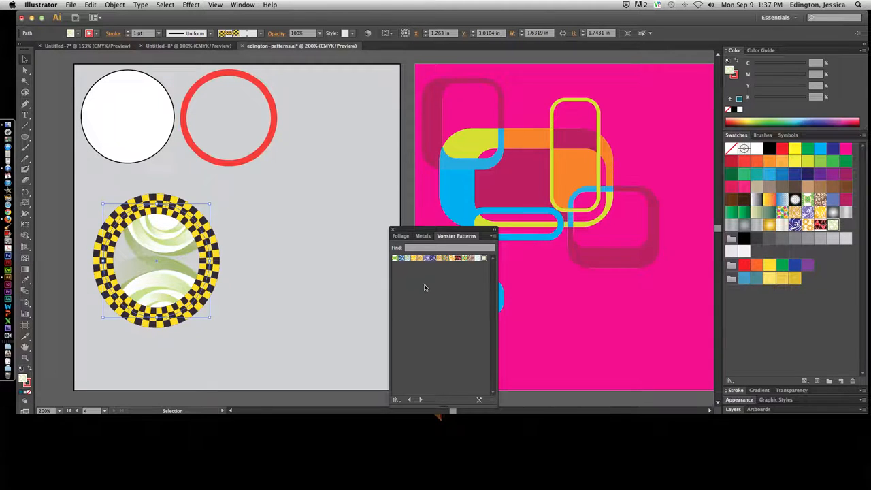
left_click(392, 230)
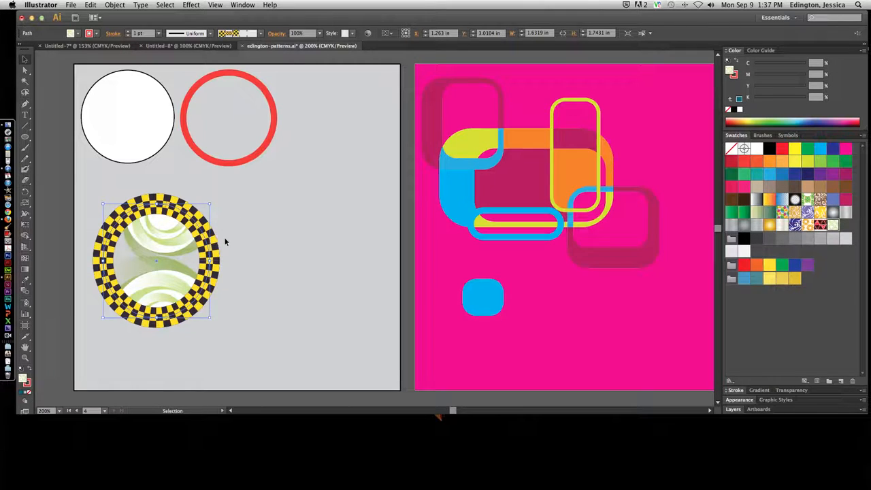
Step: Change the ellipse's fill to a radial gradient and set its center color stop to 89% cyan
double_click(738, 52)
double_click(738, 89)
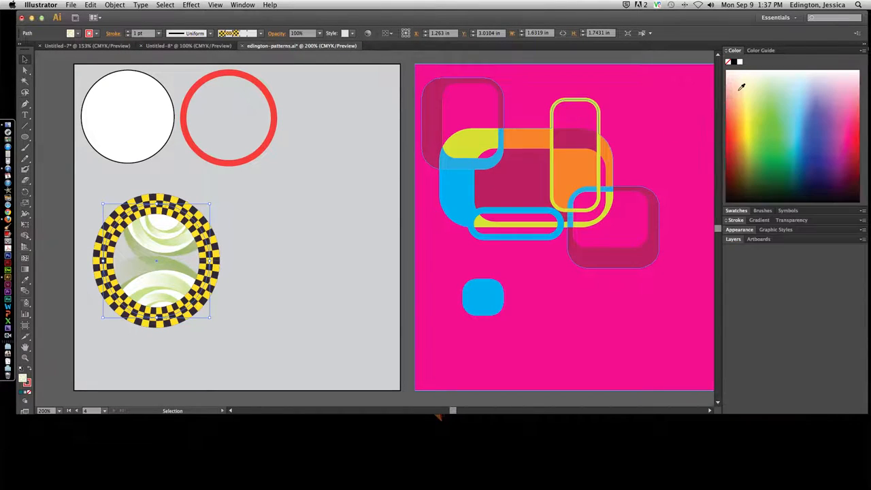
left_click(759, 221)
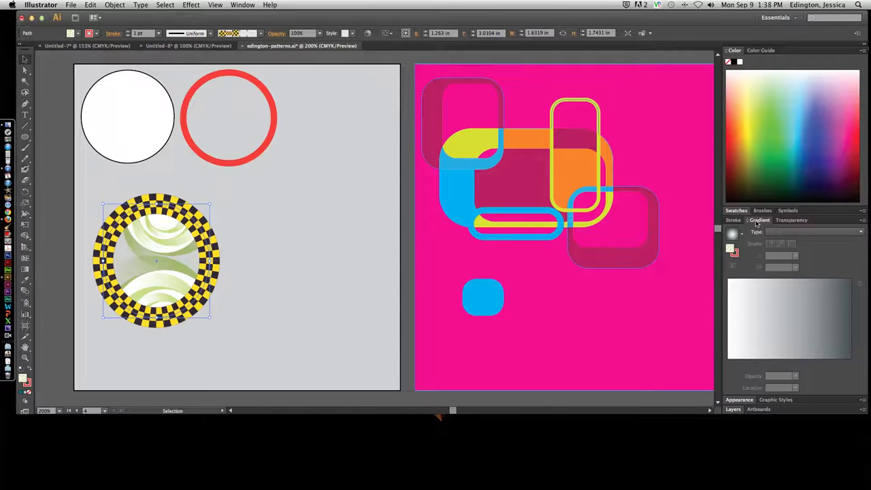
left_click(781, 233)
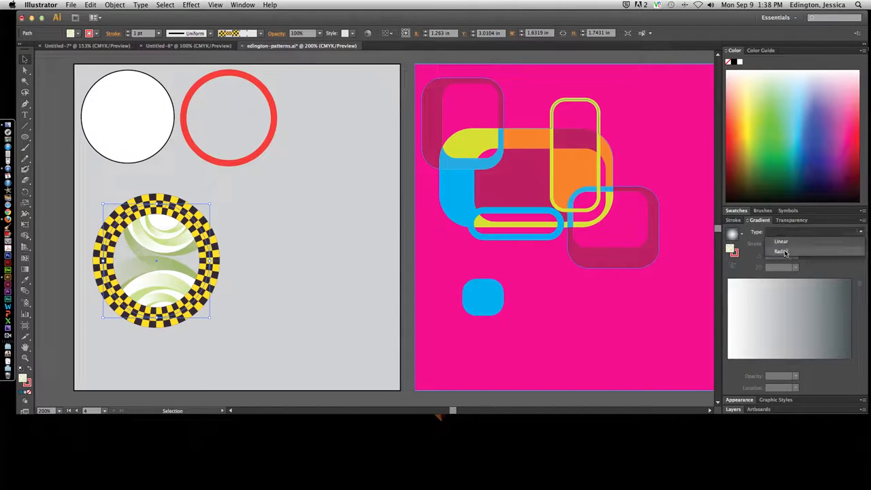
left_click(786, 252)
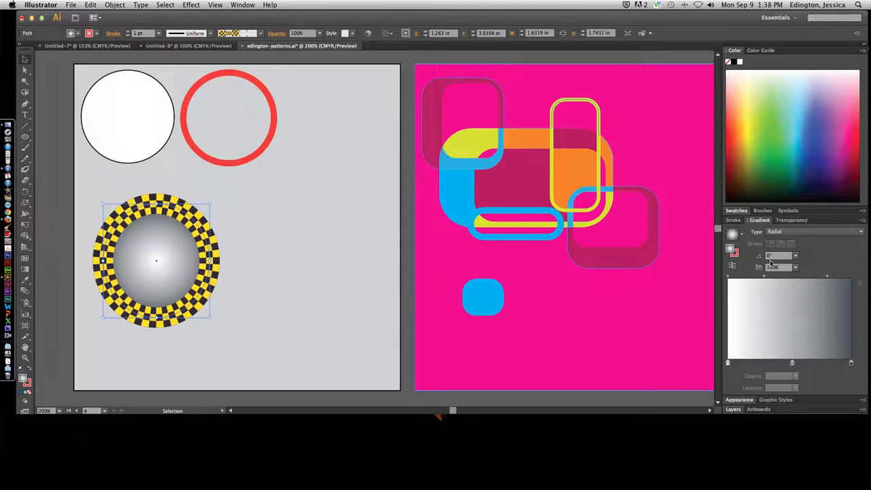
double_click(727, 363)
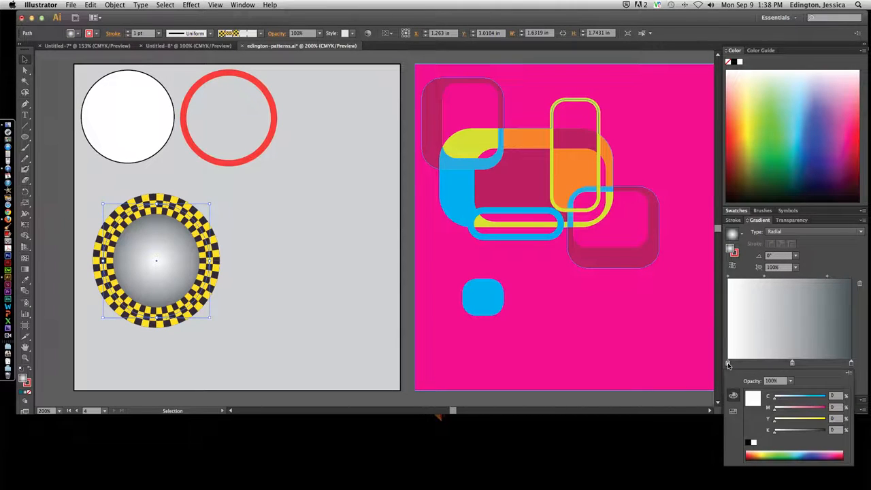
left_click(819, 396)
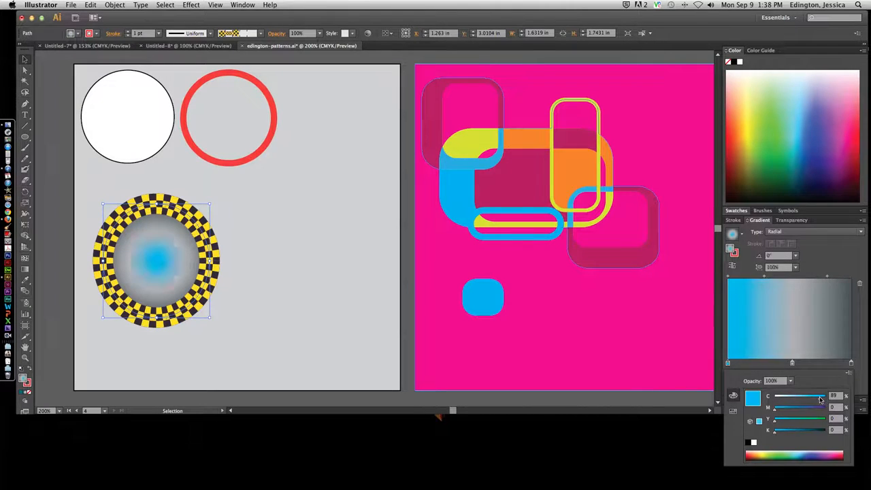
Step: Recolor the gradient's outer stop dark purple and remove the gray middle stop
left_click(851, 363)
double_click(851, 363)
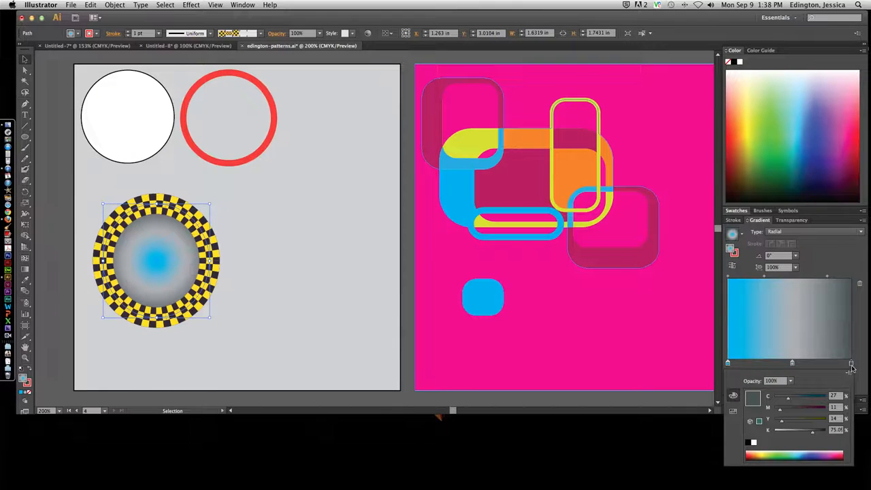
left_click(839, 456)
left_click(830, 454)
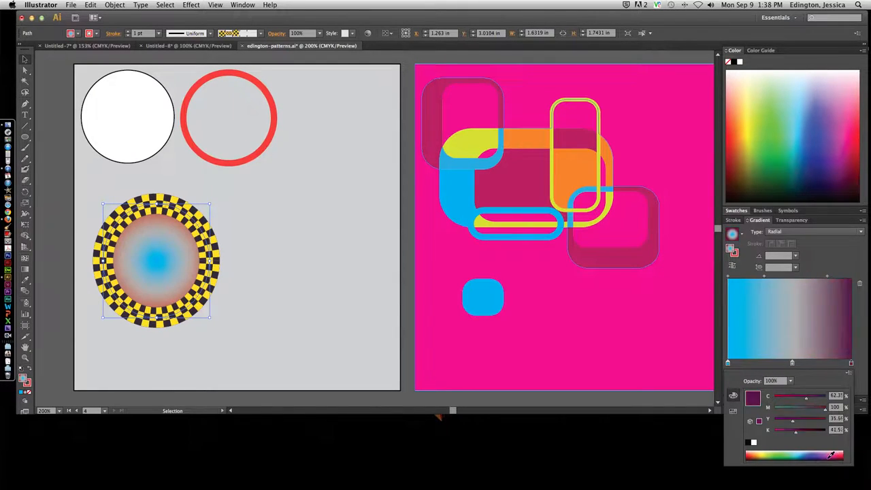
left_click(831, 455)
left_click(793, 364)
left_click_drag(793, 364, 809, 384)
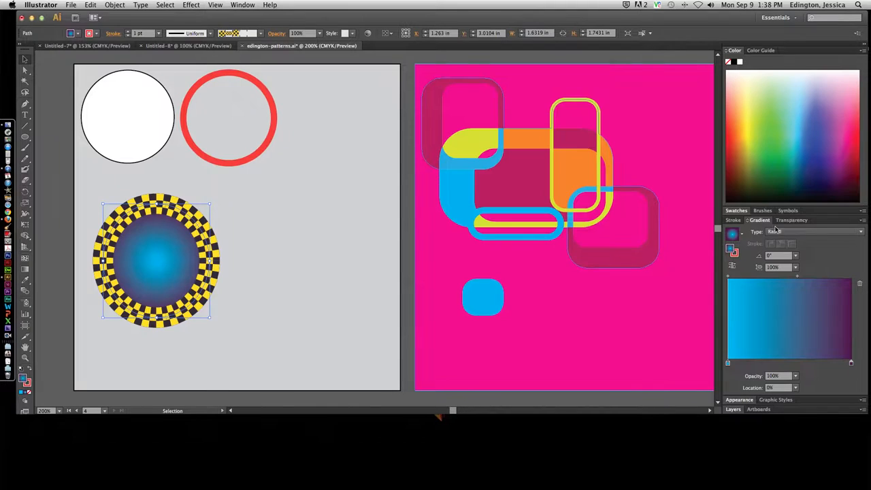
Step: Move the red ring down beside the checkered ellipse and make its stroke dashed with a 12 pt dash and a 4 pt gap
left_click(735, 222)
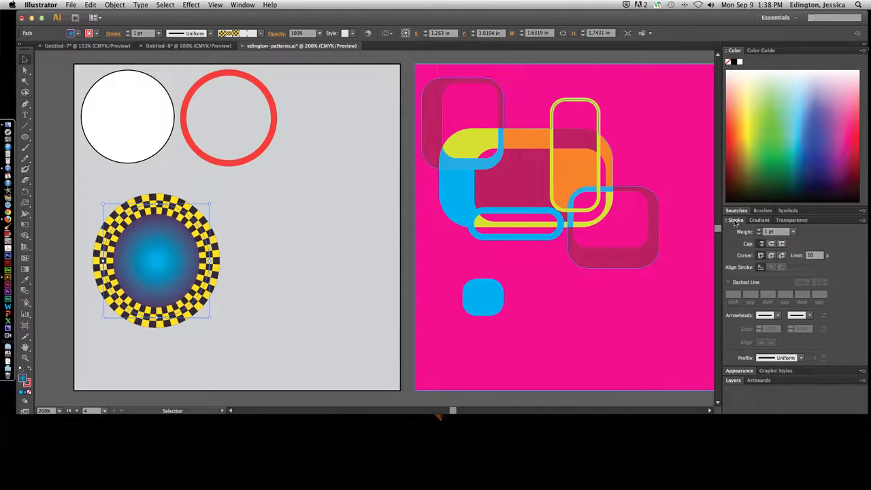
mouse_move(253, 156)
left_mouse_down()
mouse_move(292, 183)
mouse_move(348, 263)
left_mouse_up()
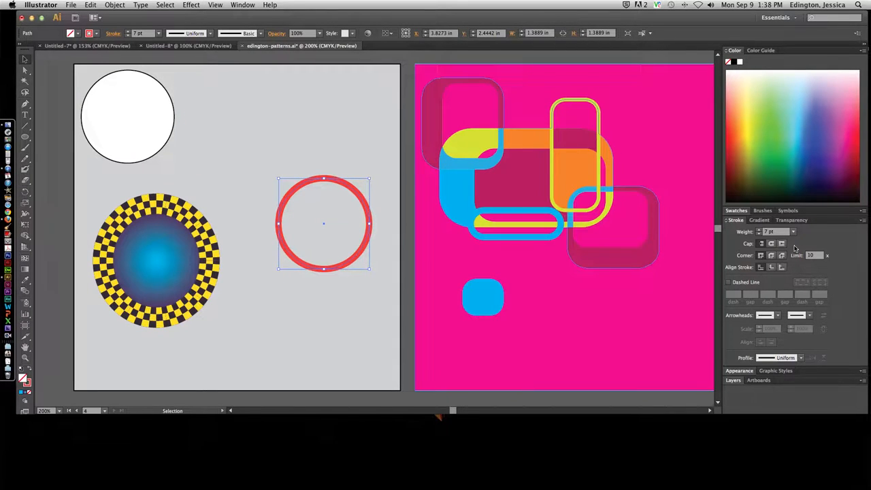
left_click(729, 282)
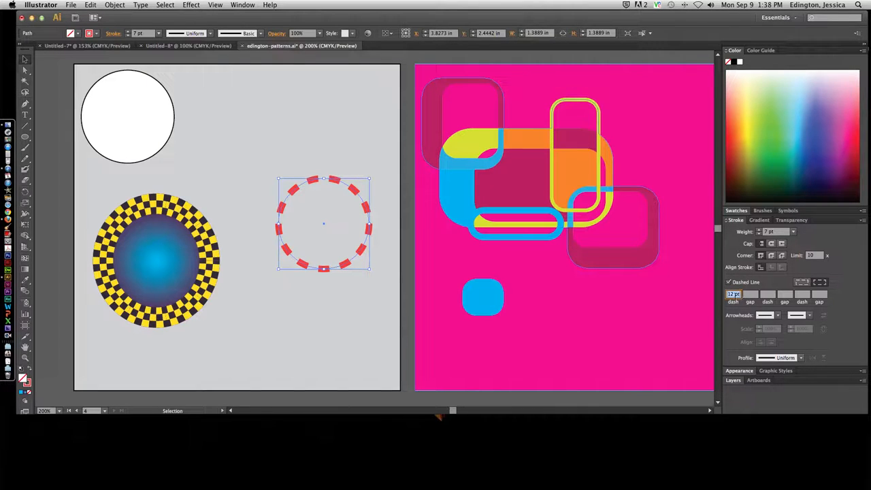
left_click(749, 294)
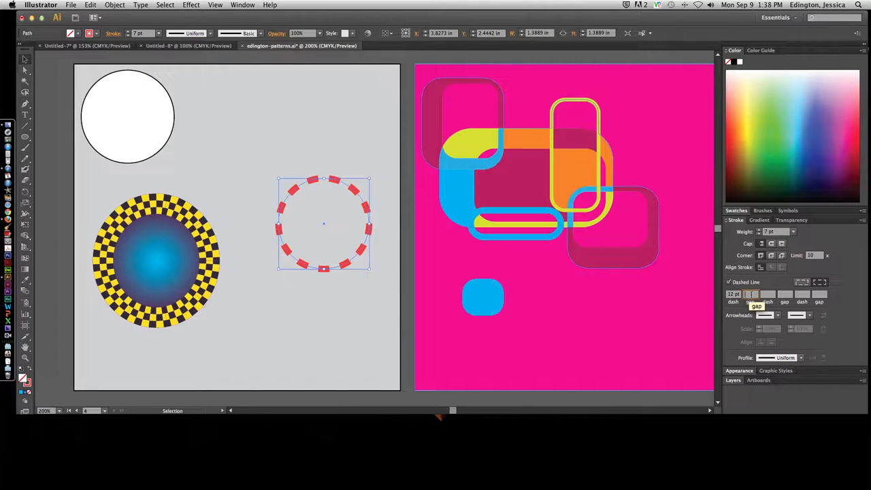
type("4")
key("Tab")
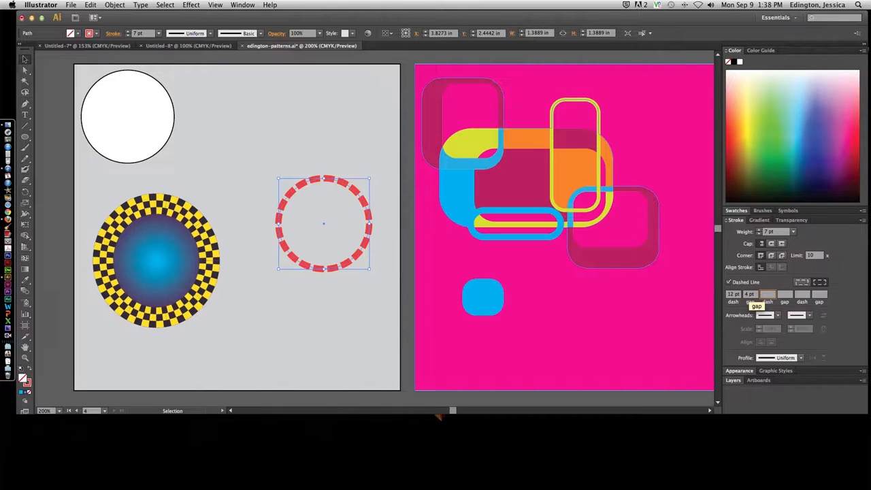
Step: Extend the red ring's dash pattern with a 12 pt dash, a 4 pt gap and a 4 pt dash, and deselect the ring
key("Tab")
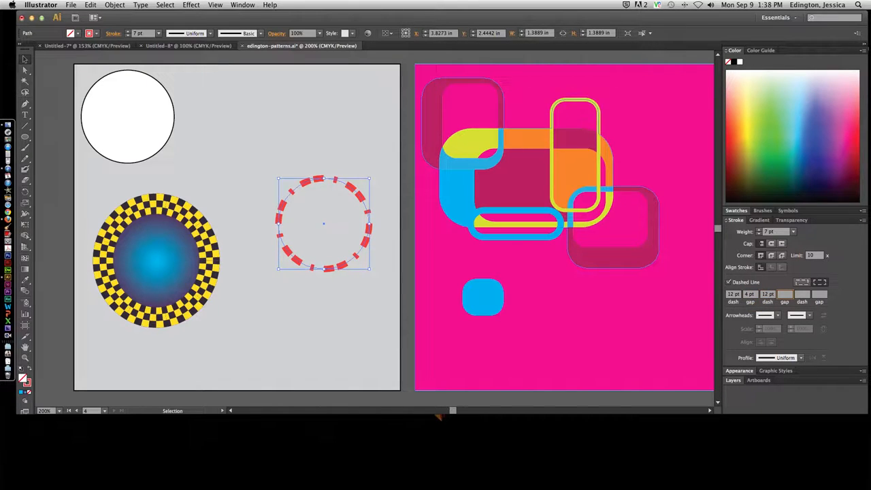
type("4")
key("Tab")
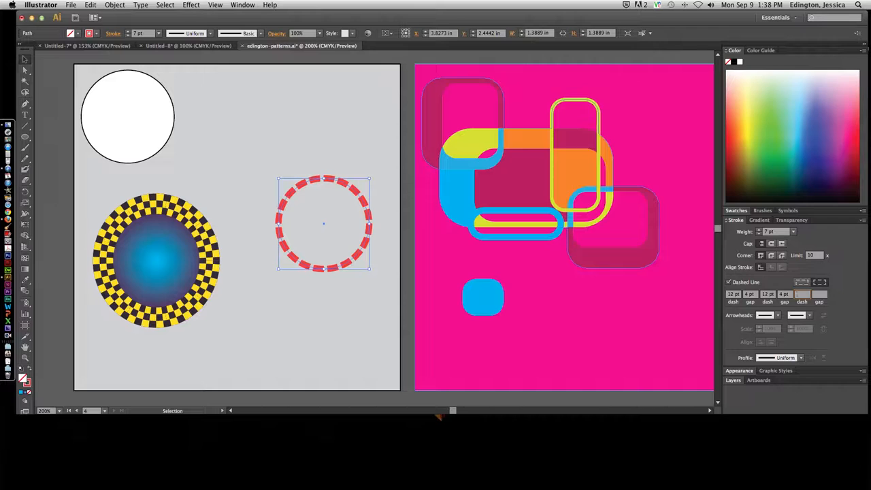
type("4")
key("Tab")
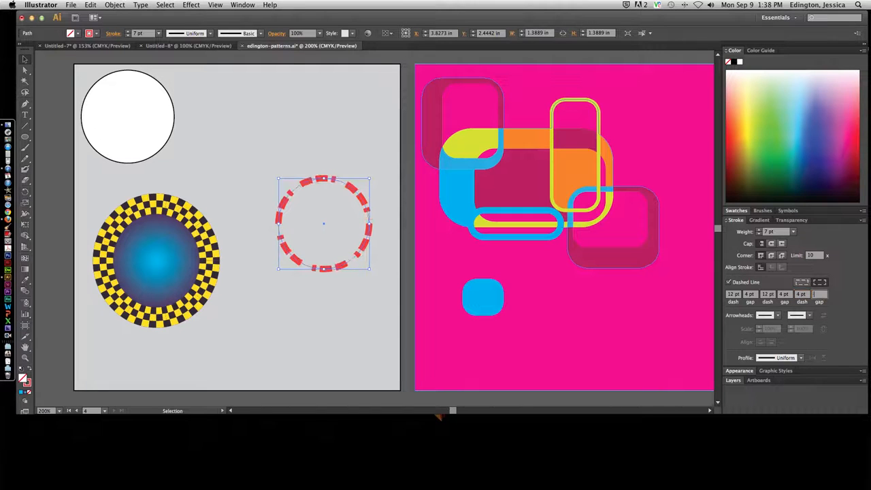
left_click(369, 269)
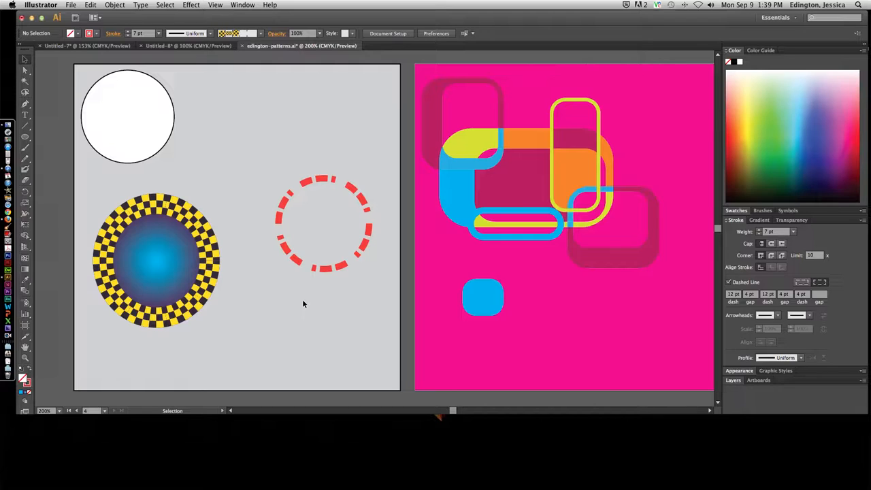
Step: Select the white circle with the thin black outline
left_click(168, 135)
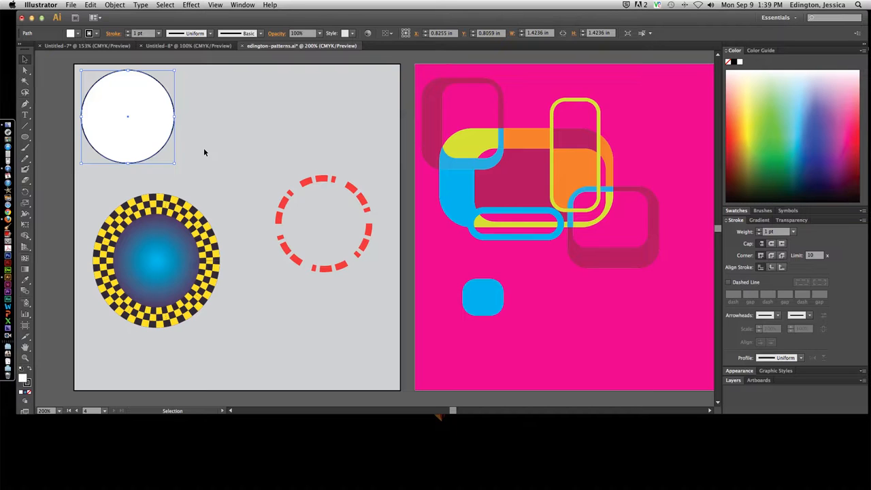
scroll(203, 153, "right", 2)
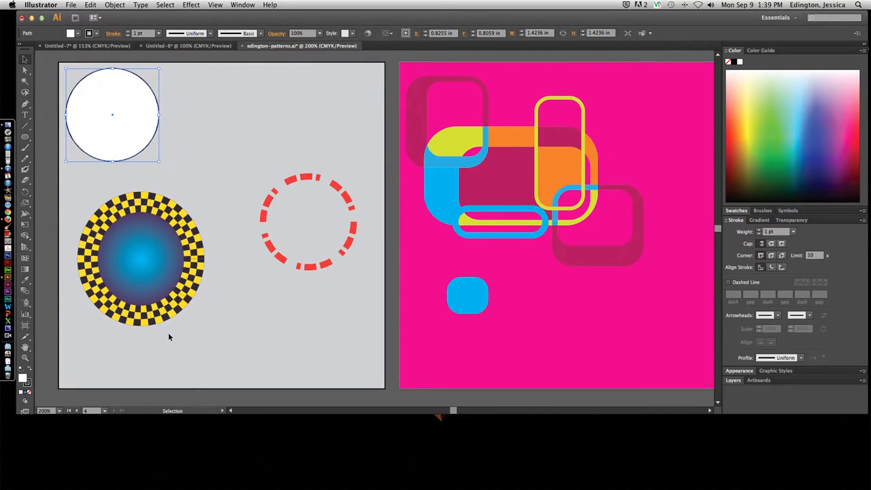